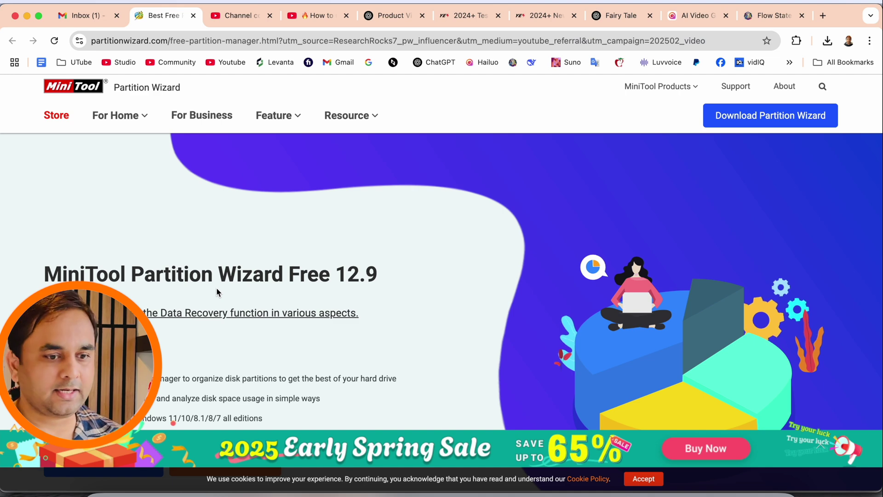
Download the free pw-free-online.exe installer and return to the product tab.
scroll(218, 292, "down", 3)
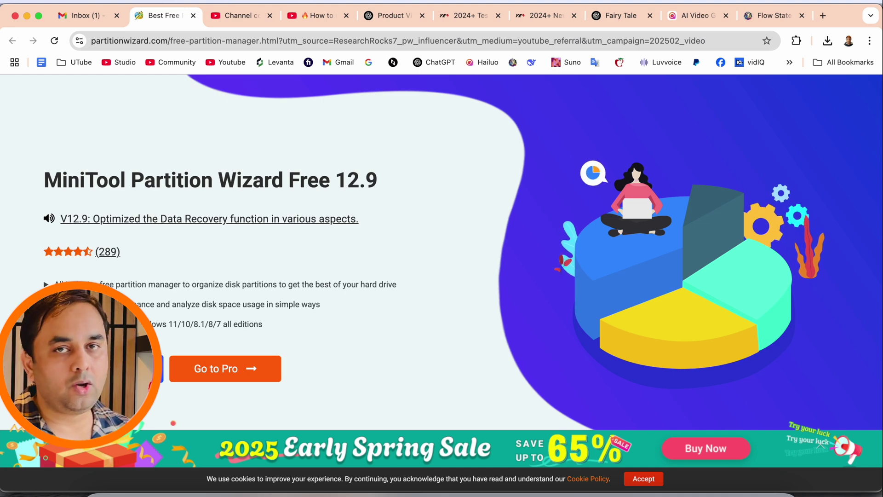
left_click(138, 368)
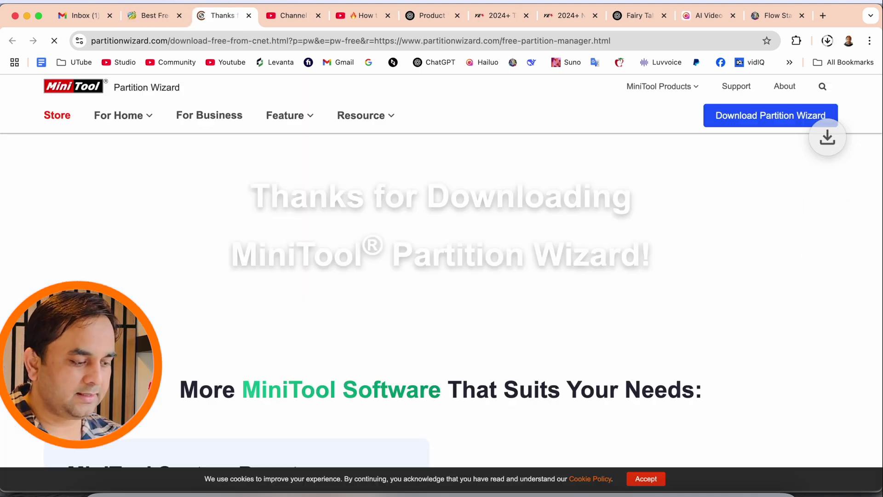
key("ctrl+shift+Tab")
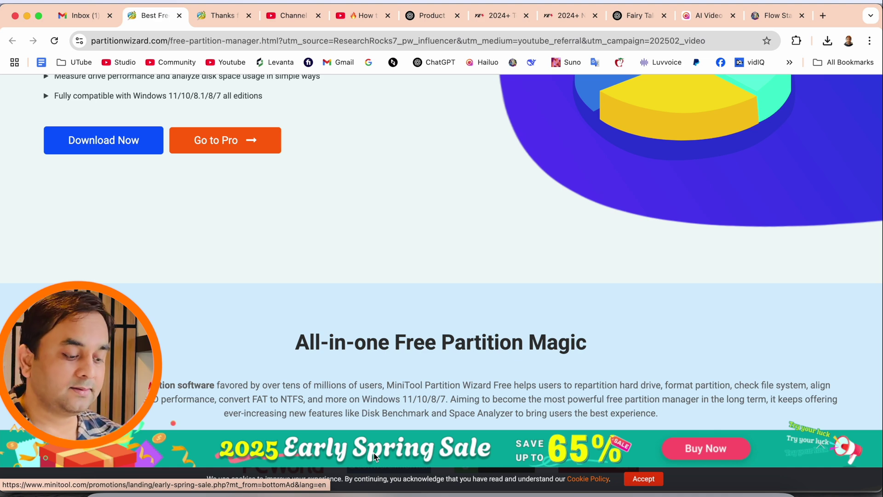
Scroll the feature list from Reconfigure Disk Partition down to the Free, Pro, Pro Platinum and Pro Ultimate pricing cards.
scroll(341, 374, "down", 3)
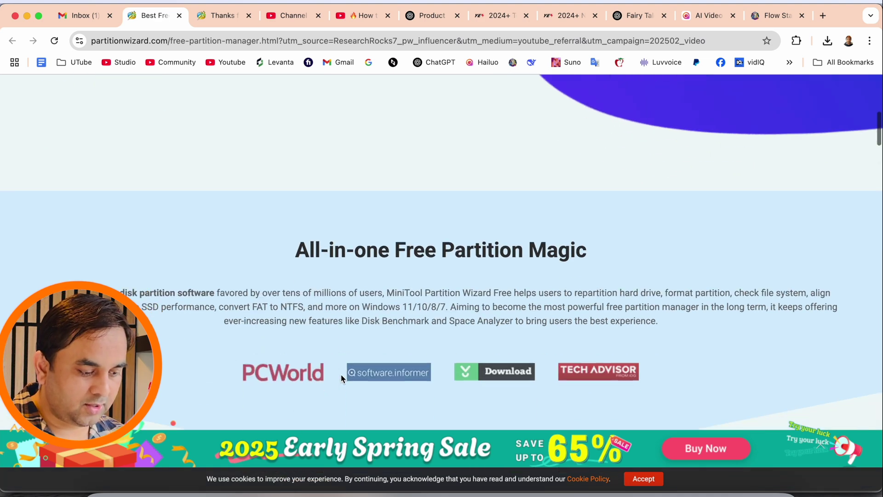
scroll(341, 375, "down", 10)
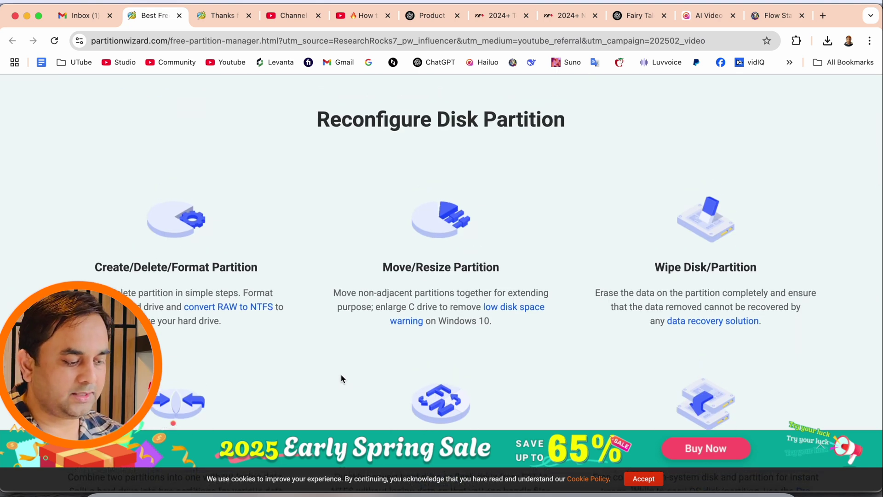
scroll(341, 378, "down", 1)
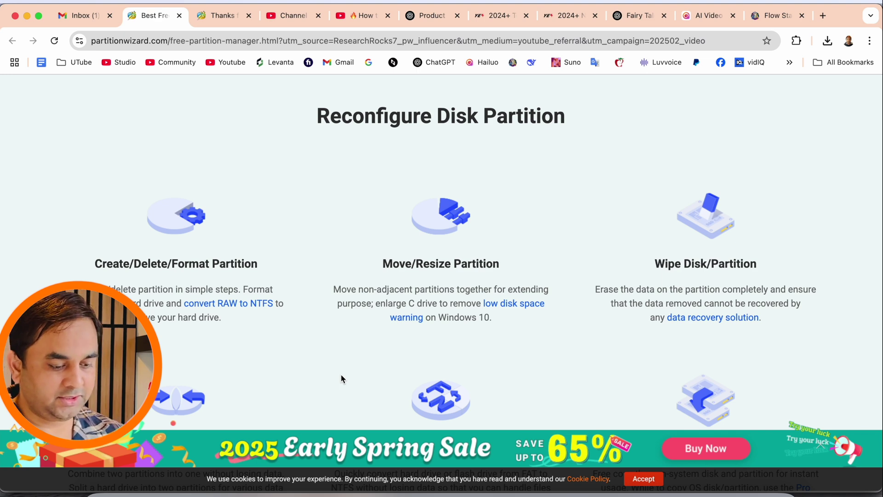
scroll(341, 378, "down", 5)
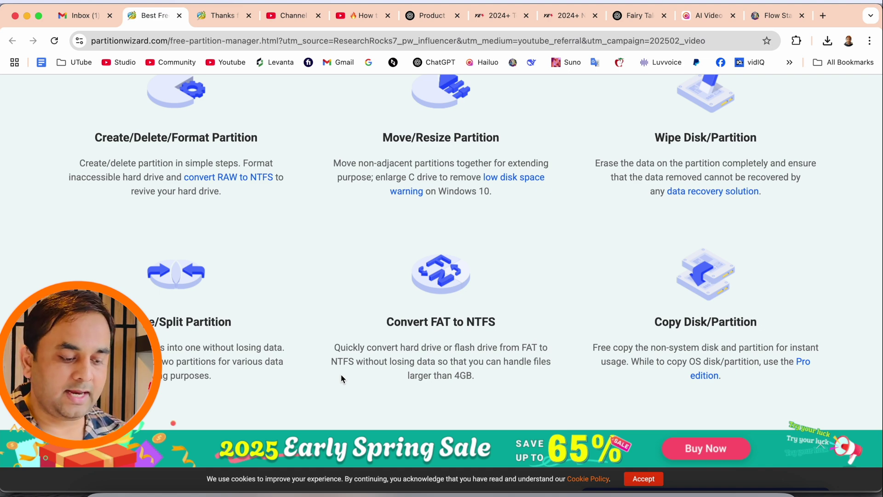
scroll(341, 378, "down", 3)
scroll(341, 379, "down", 15)
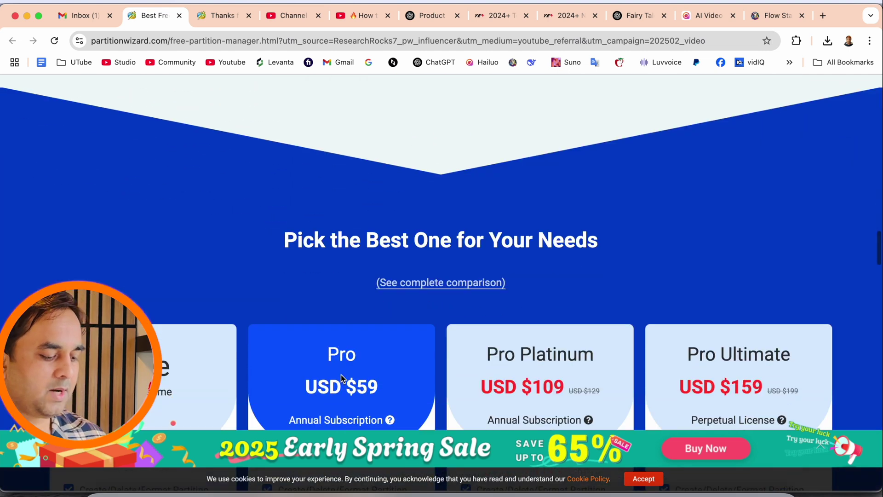
scroll(341, 378, "down", 2)
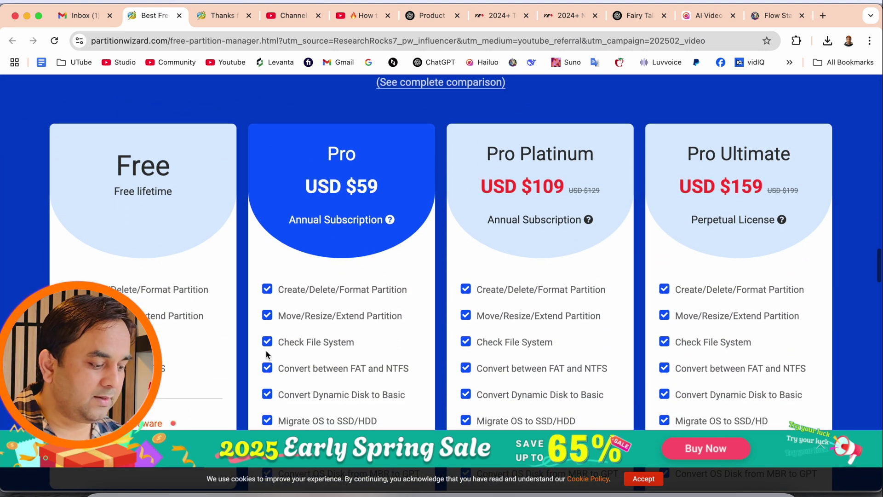
scroll(176, 334, "down", 2)
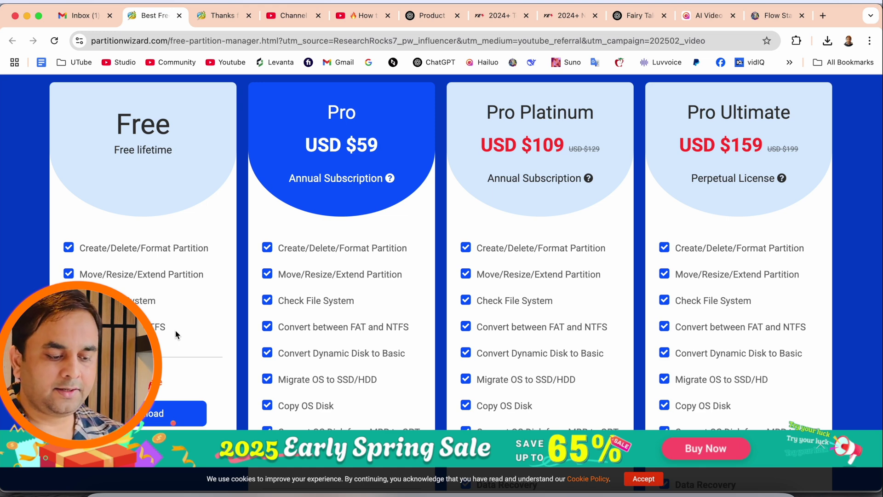
scroll(176, 334, "down", 2)
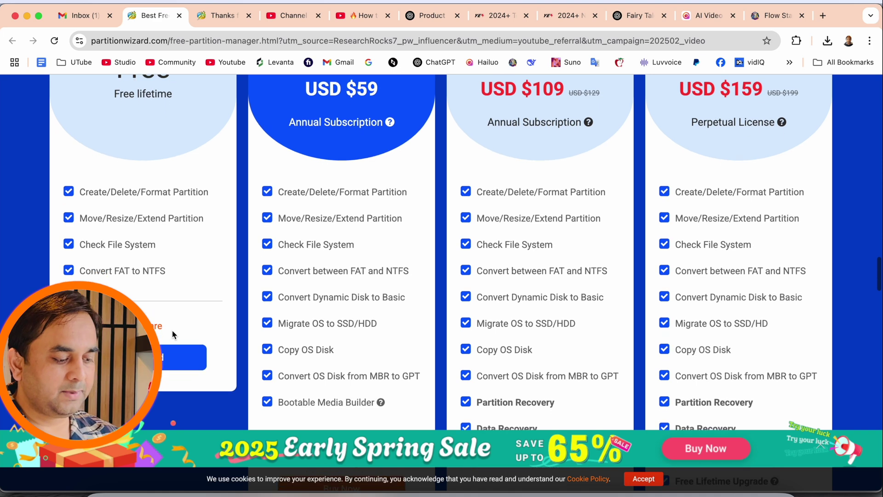
scroll(307, 282, "up", 2)
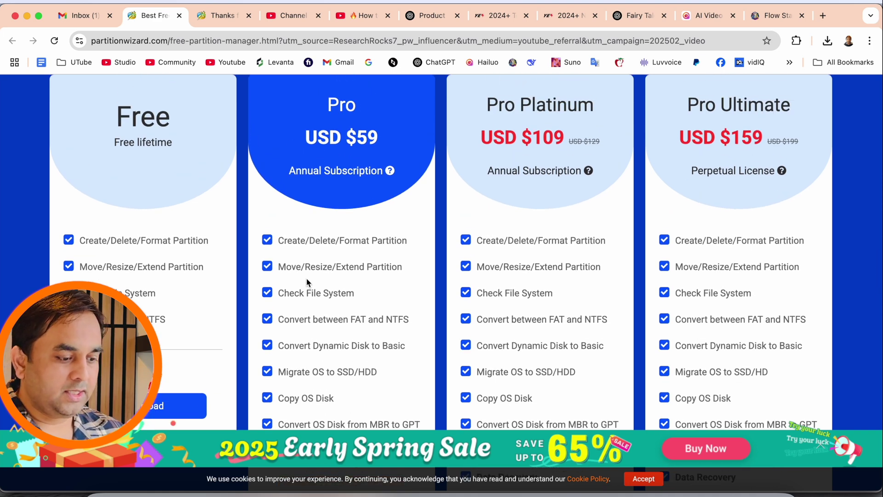
scroll(307, 282, "down", 10)
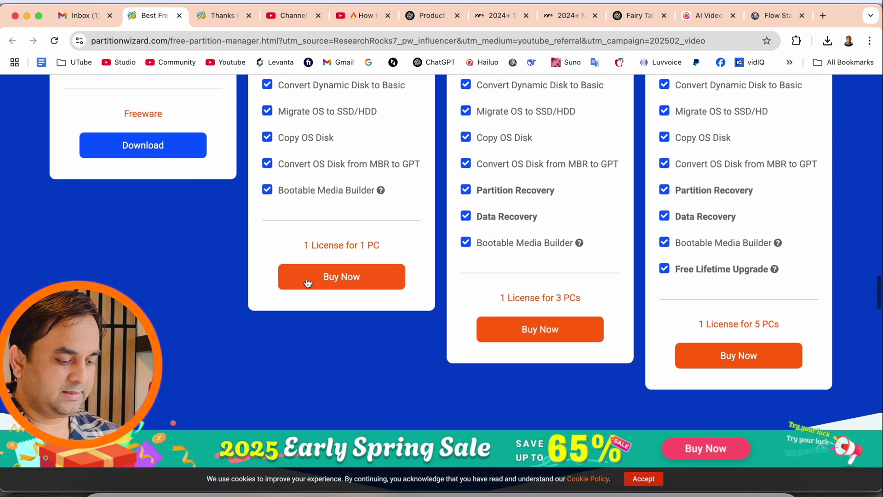
scroll(306, 281, "up", 14)
scroll(307, 282, "up", 3)
Run pw-free-online.exe from the downloads list and install Partition Wizard 12.9 in English into the existing folder.
left_click(827, 40)
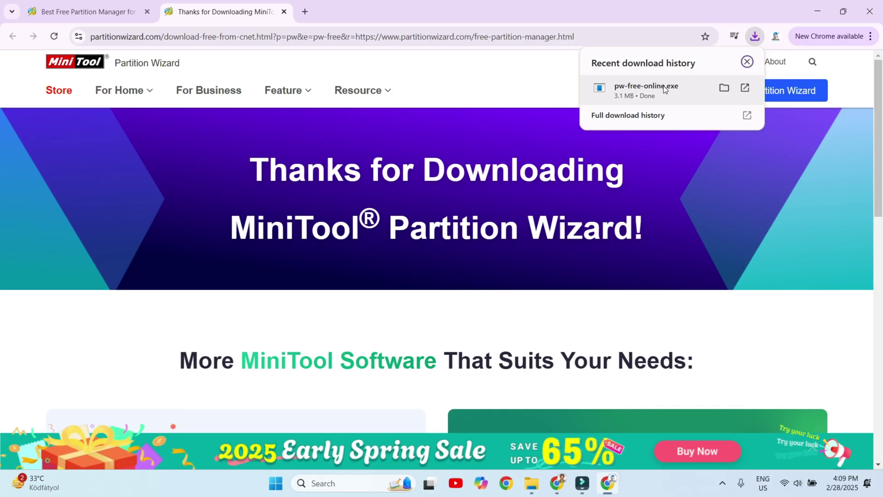
left_click(664, 89)
scroll(573, 405, "down", 4)
scroll(529, 368, "up", 4)
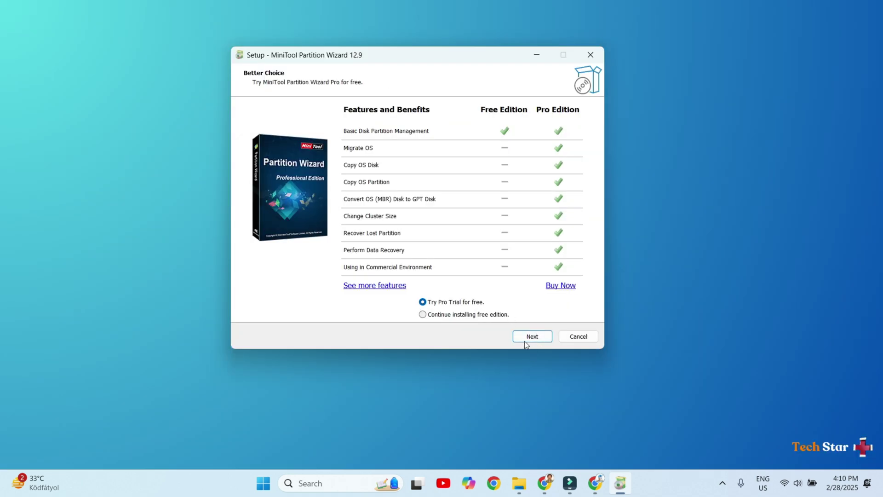
left_click(530, 335)
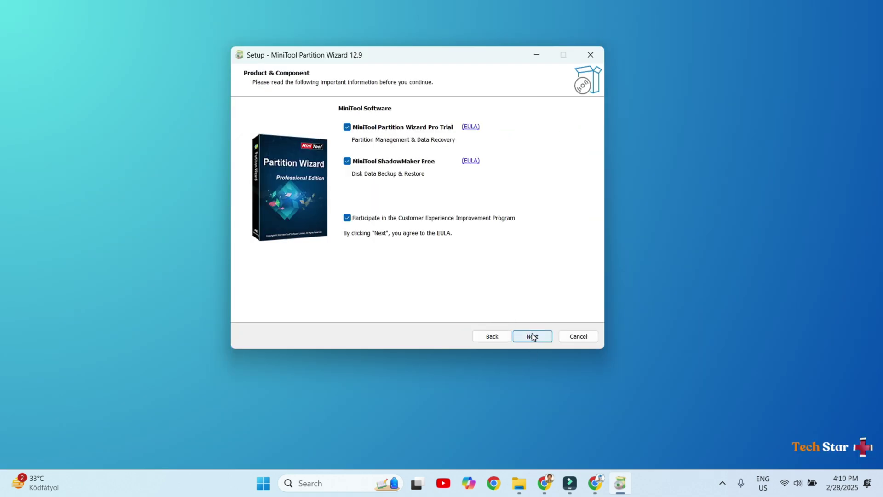
left_click(533, 337)
left_click(533, 336)
left_click(492, 294)
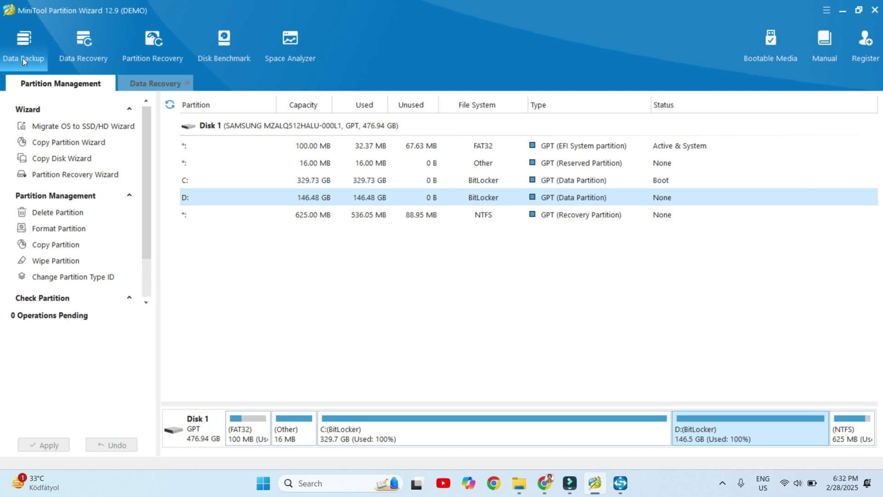
Open Data Recovery, start and exit the Partition Recovery Wizard, then open Disk Benchmark and Space Analyzer.
left_click(85, 57)
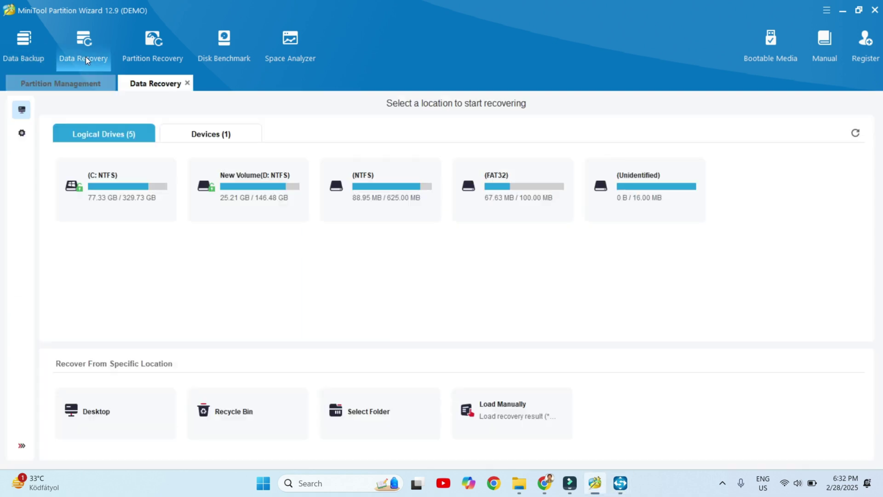
left_click(140, 54)
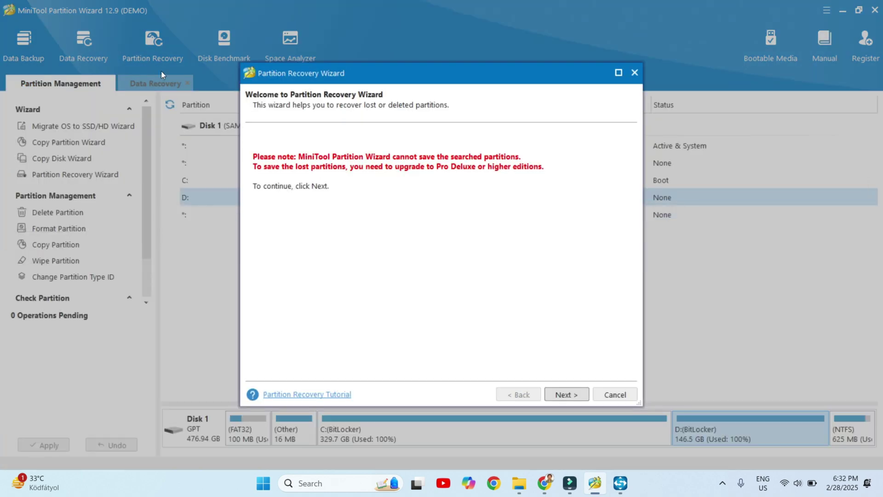
left_click(634, 72)
left_click(417, 262)
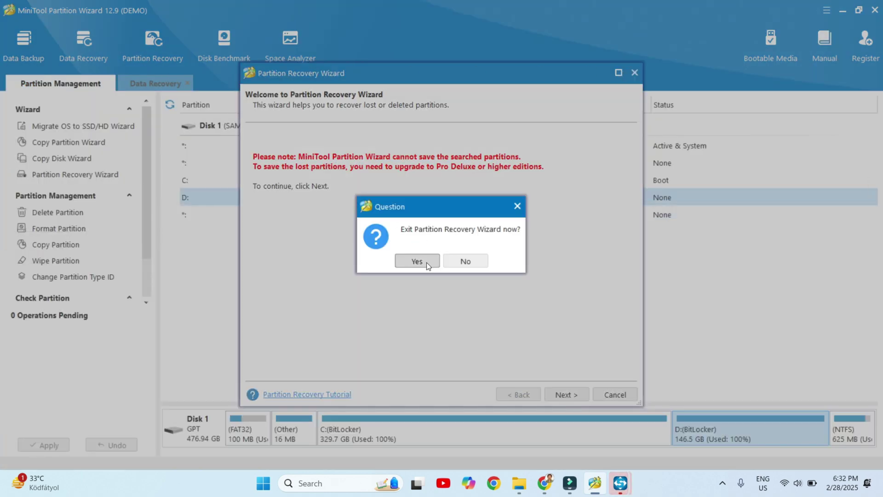
left_click(236, 61)
left_click(286, 65)
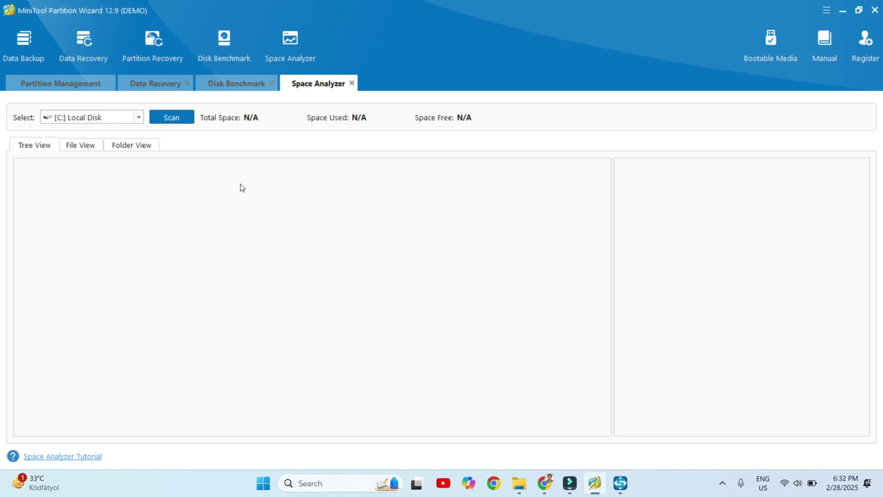
Start a Space Analyzer scan of C: and cancel it, then dismiss the demo-only Bootable Media notice.
left_click(171, 119)
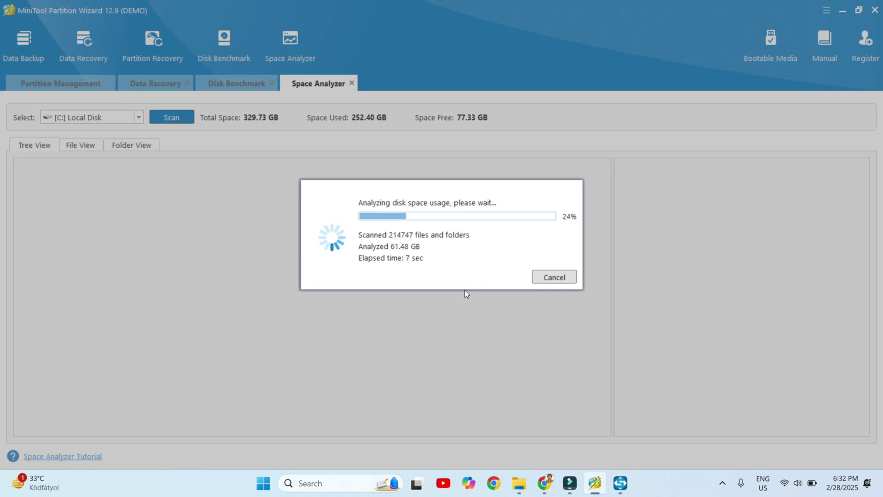
key("Escape")
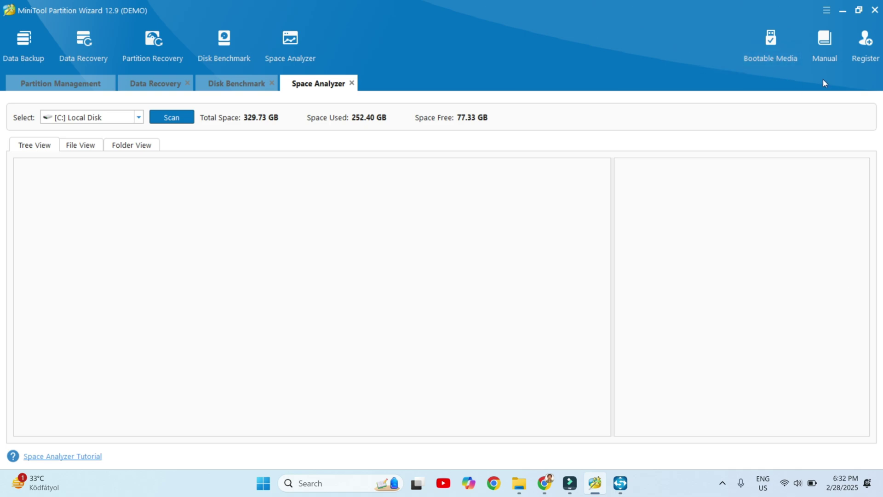
left_click(794, 60)
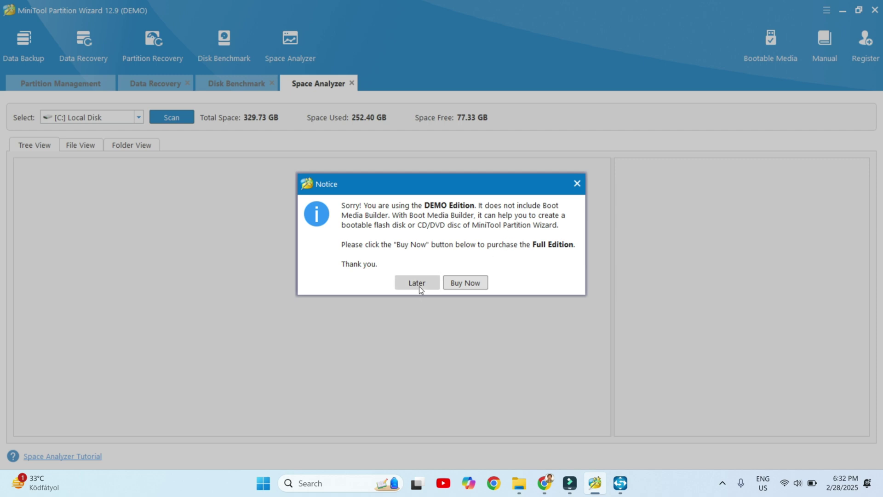
left_click(578, 185)
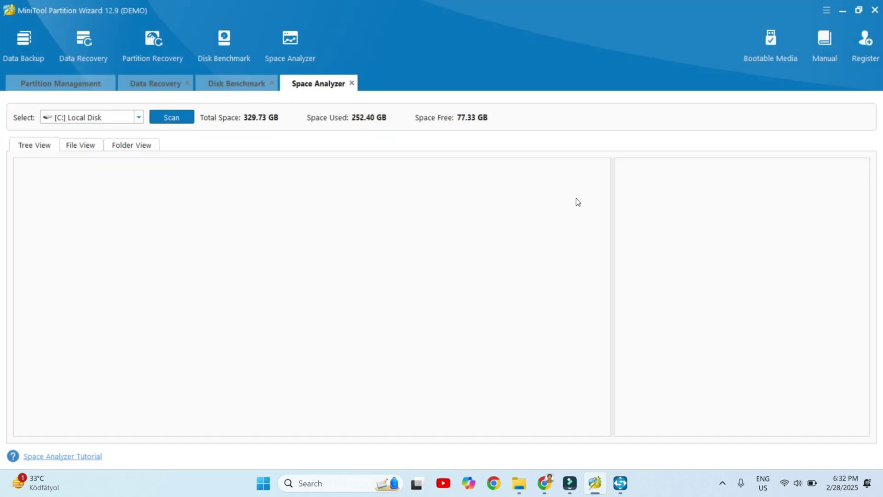
left_click(826, 41)
scroll(385, 256, "down", 8)
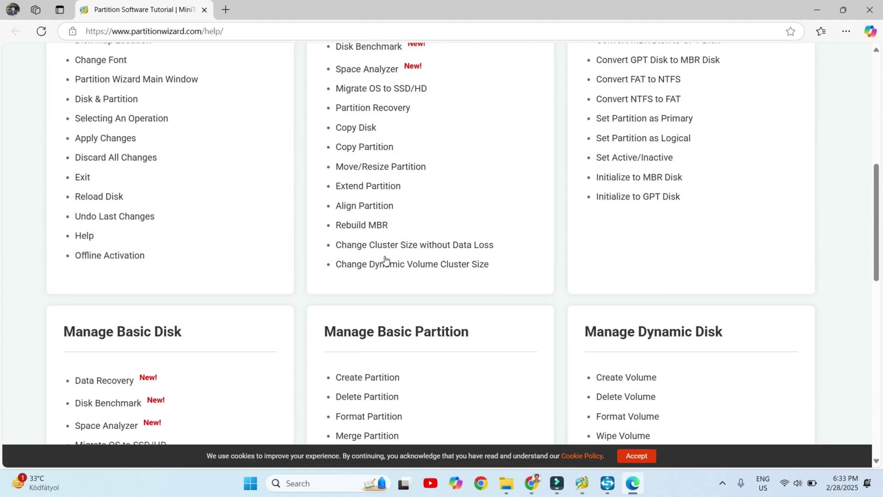
scroll(386, 260, "up", 4)
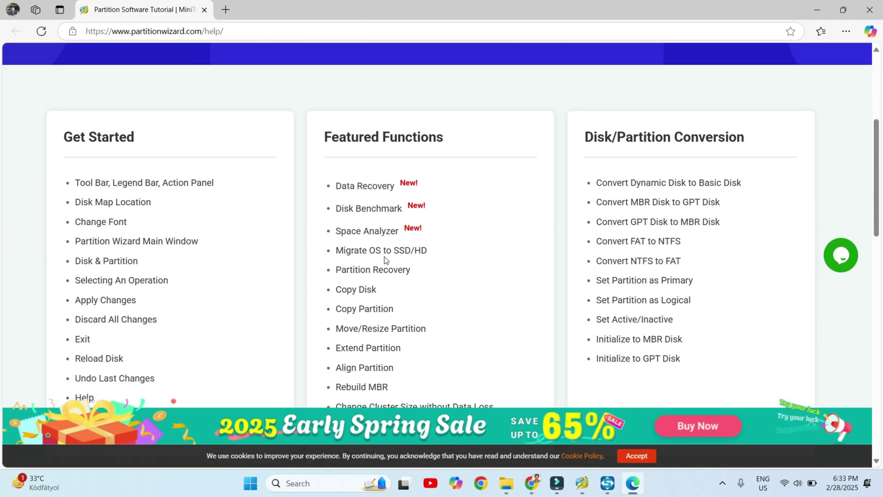
key("alt+F4")
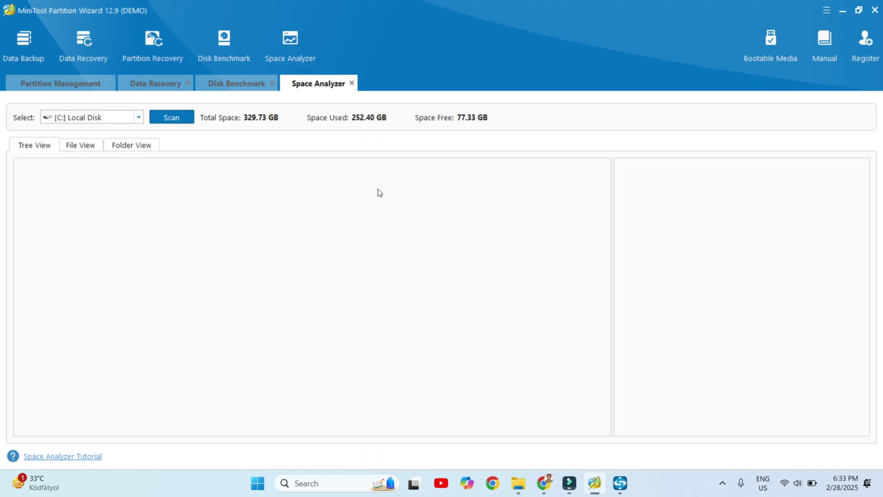
left_click(30, 86)
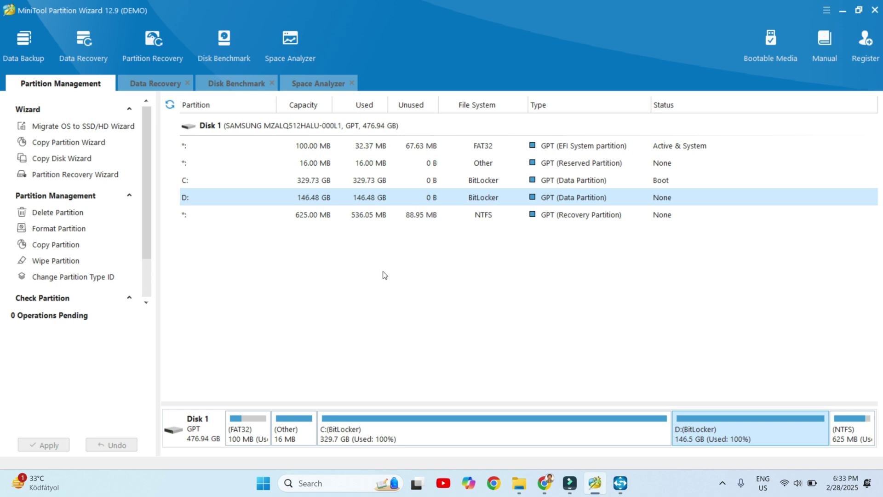
left_click(277, 126)
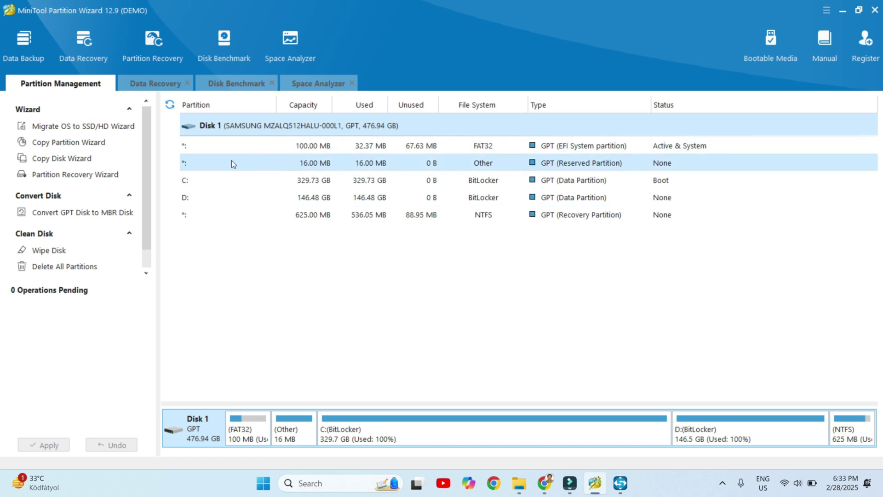
left_click(66, 127)
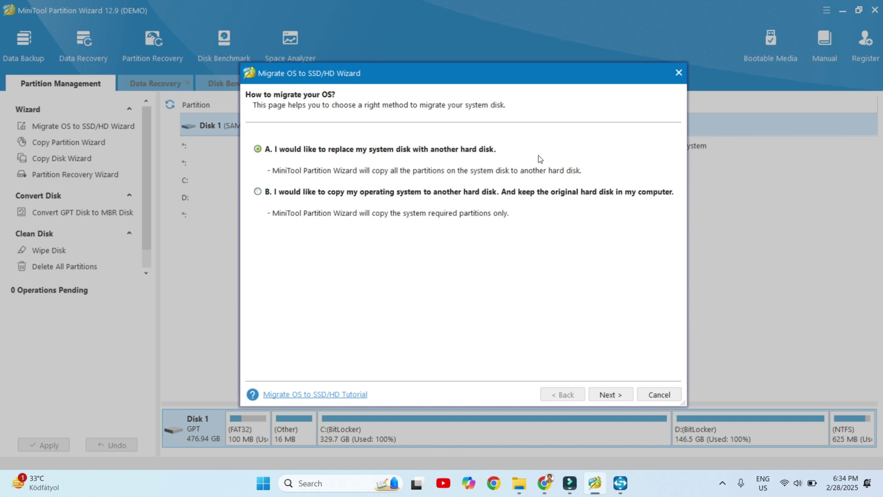
left_click(605, 396)
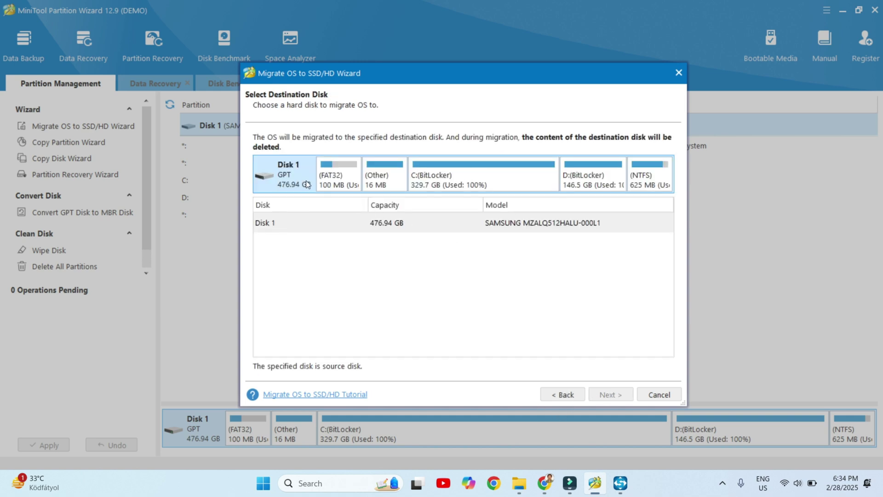
left_click(427, 221)
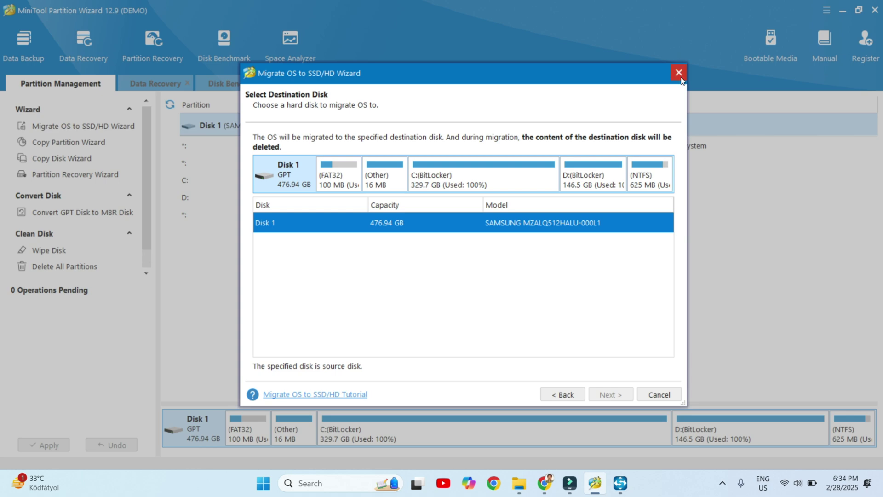
left_click(573, 395)
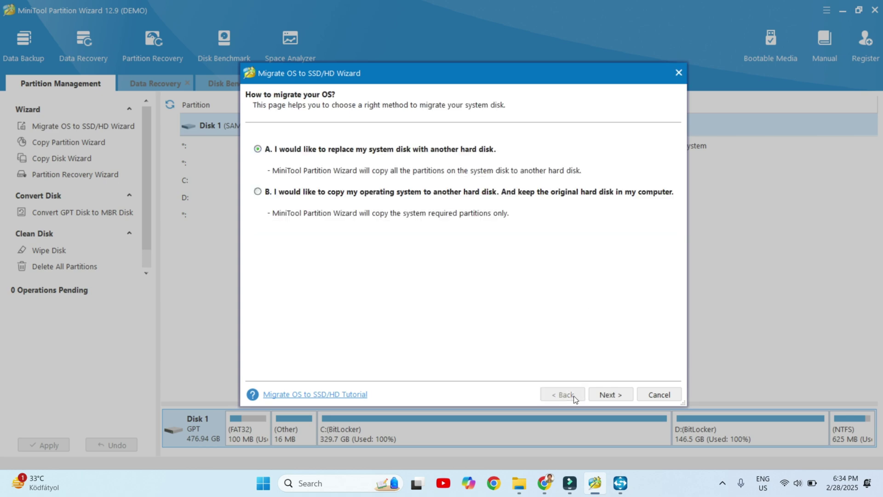
left_click(300, 193)
left_click(621, 398)
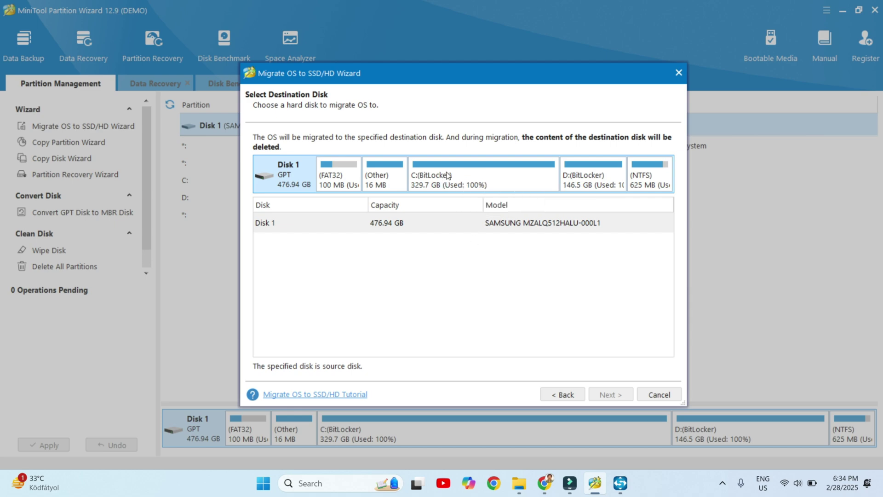
left_click(675, 74)
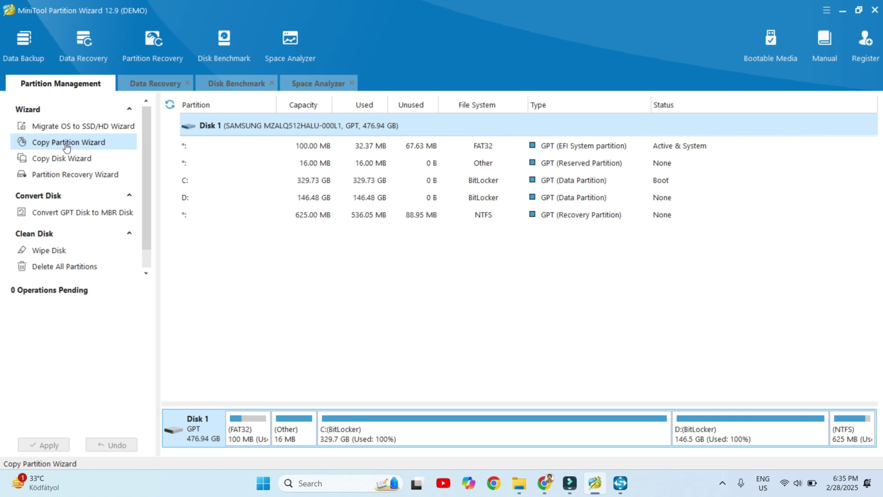
Go through the Copy Partition Wizard with D: as source and C: as destination, then cancel it.
left_click(185, 181)
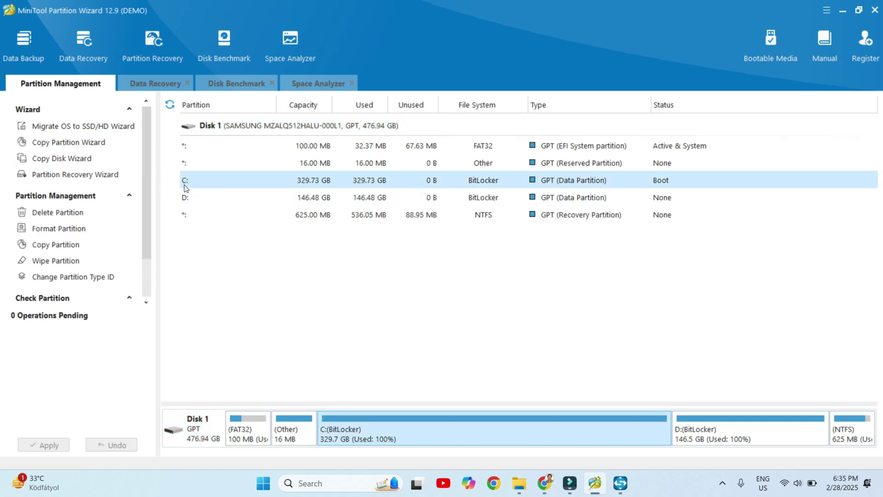
left_click(52, 145)
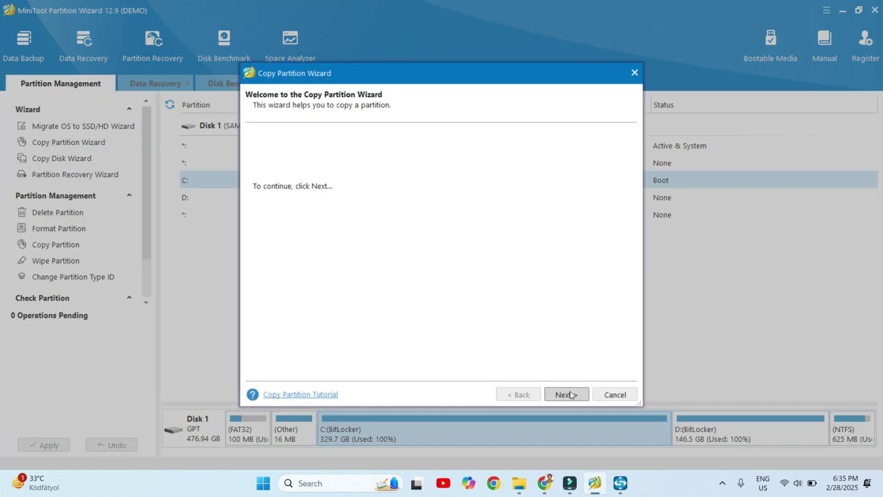
left_click(570, 394)
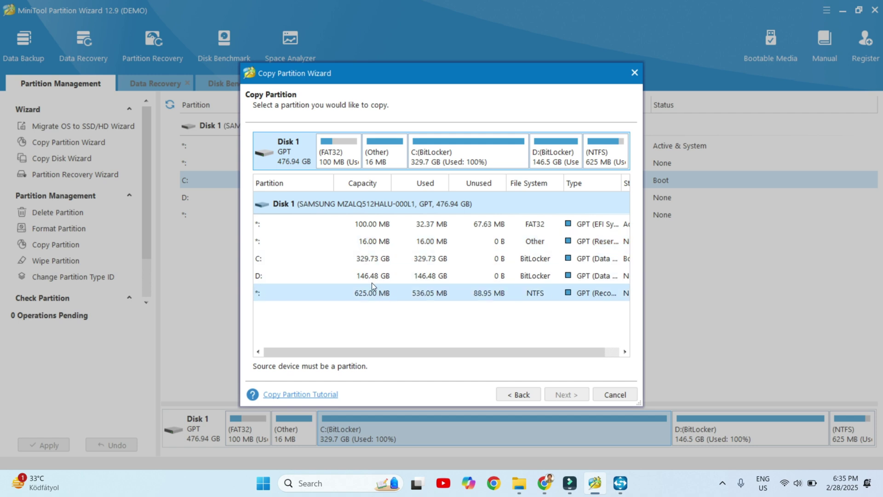
left_click(360, 276)
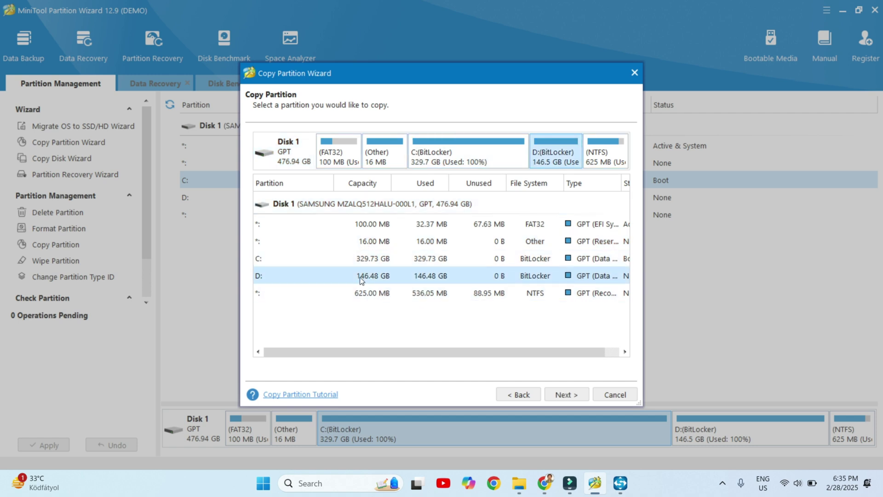
left_click(568, 396)
left_click(377, 259)
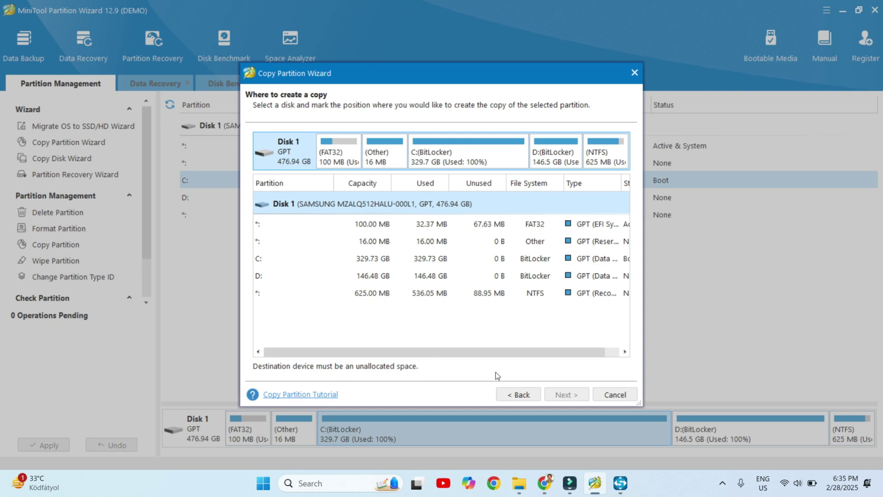
left_click(616, 395)
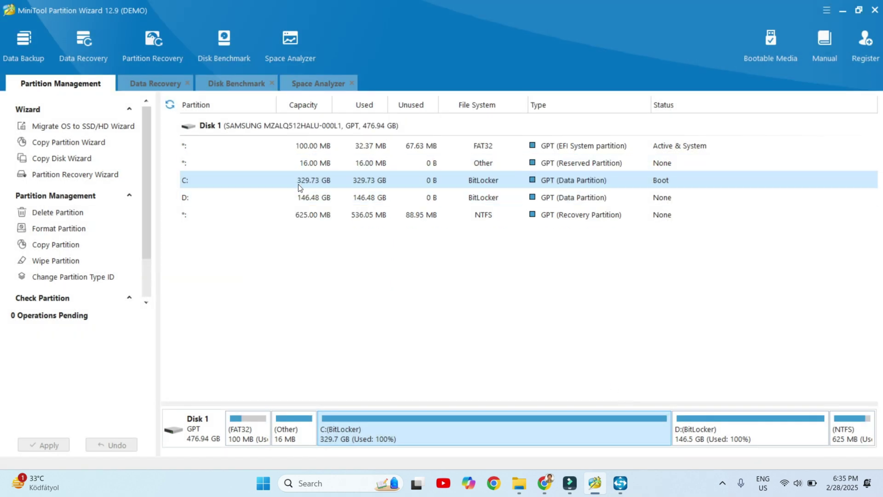
Reopen the Copy Partition Wizard to its partition-selection page and open the online tutorial.
left_click(79, 144)
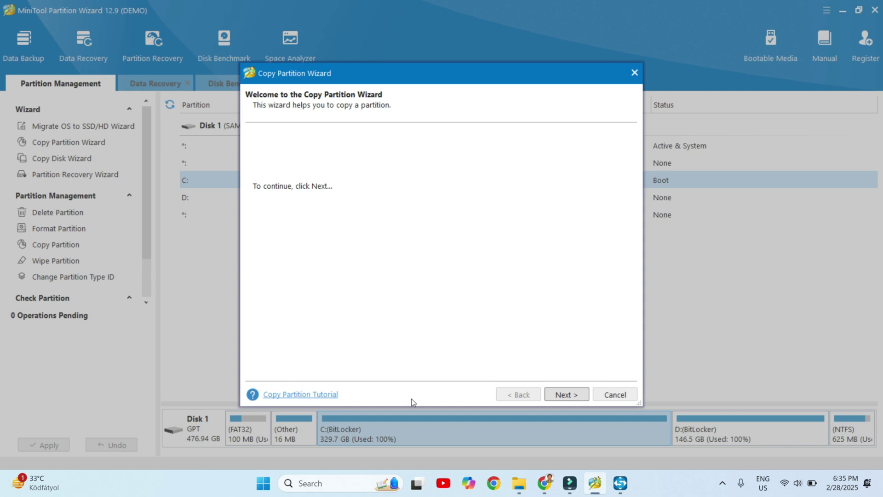
left_click(561, 394)
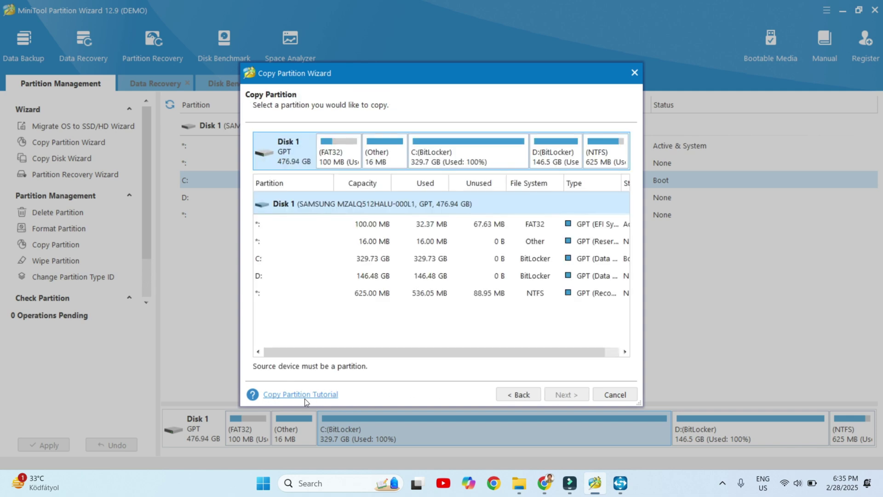
left_click(293, 395)
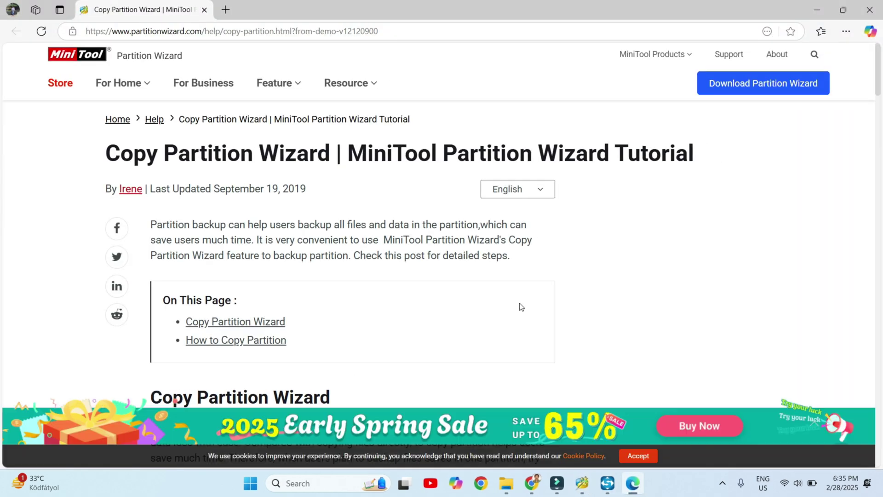
Read the Copy Partition Wizard tutorial from Step 1 through the final Note and About The Author.
scroll(521, 307, "down", 6)
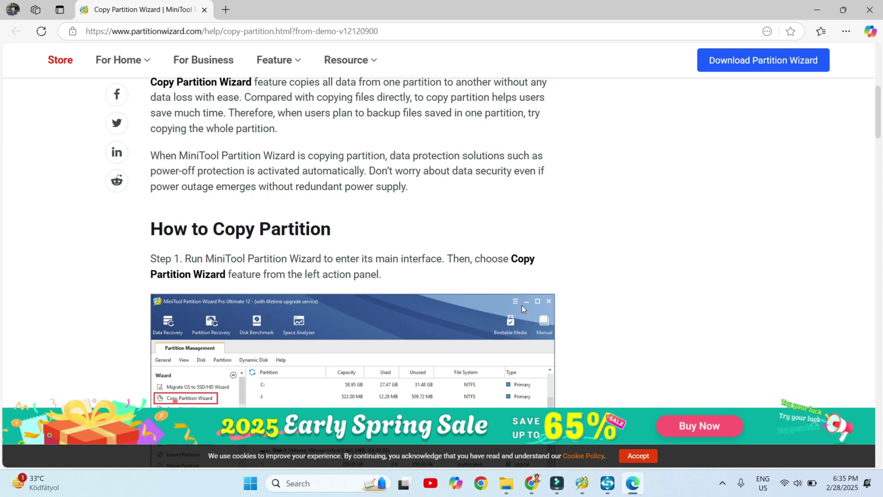
scroll(522, 305, "down", 1)
scroll(358, 274, "down", 6)
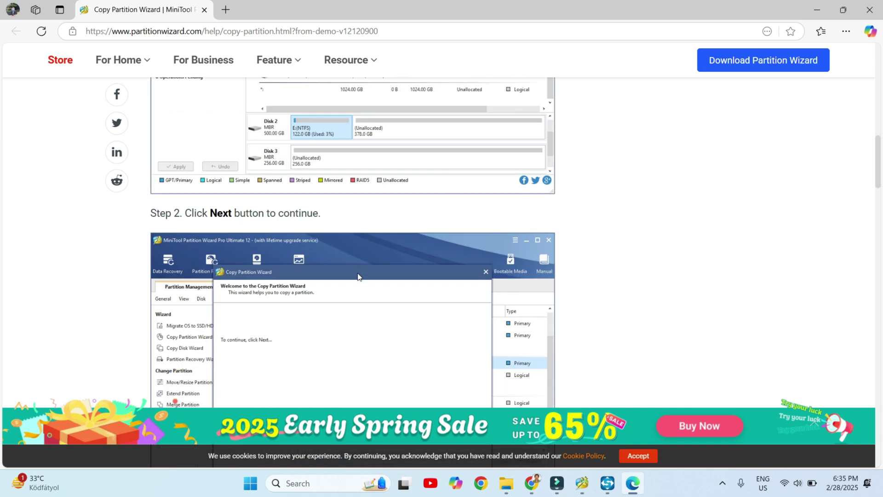
scroll(357, 275, "down", 10)
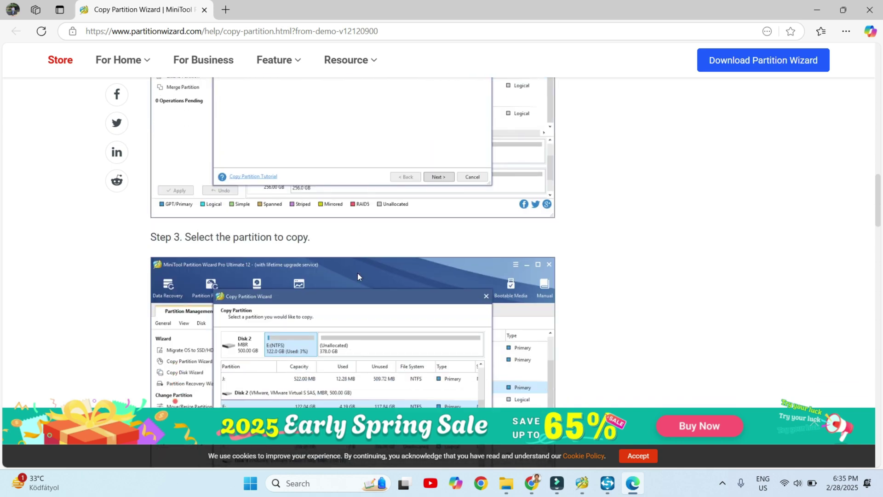
scroll(357, 276, "down", 8)
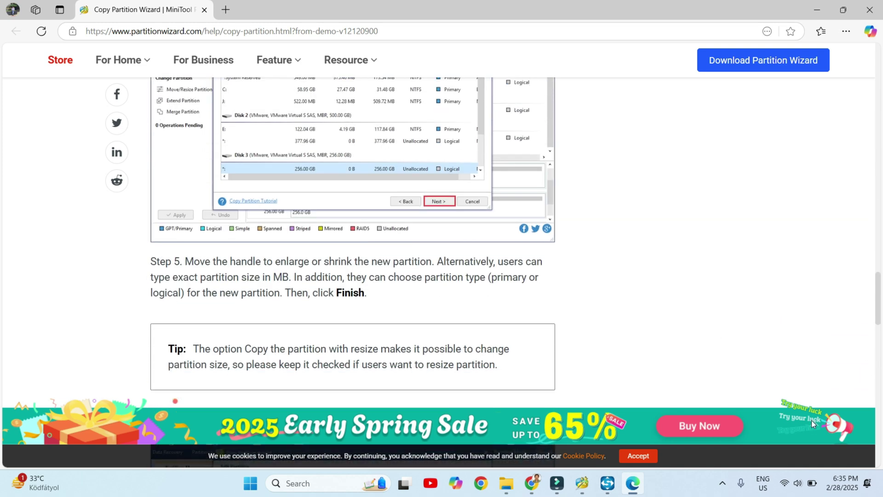
scroll(367, 244, "down", 4)
scroll(368, 240, "down", 2)
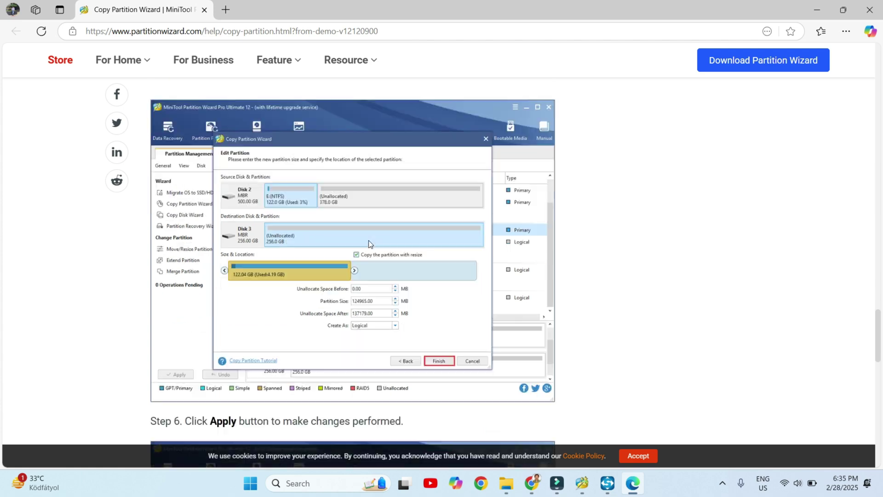
scroll(367, 290, "down", 4)
scroll(367, 290, "down", 6)
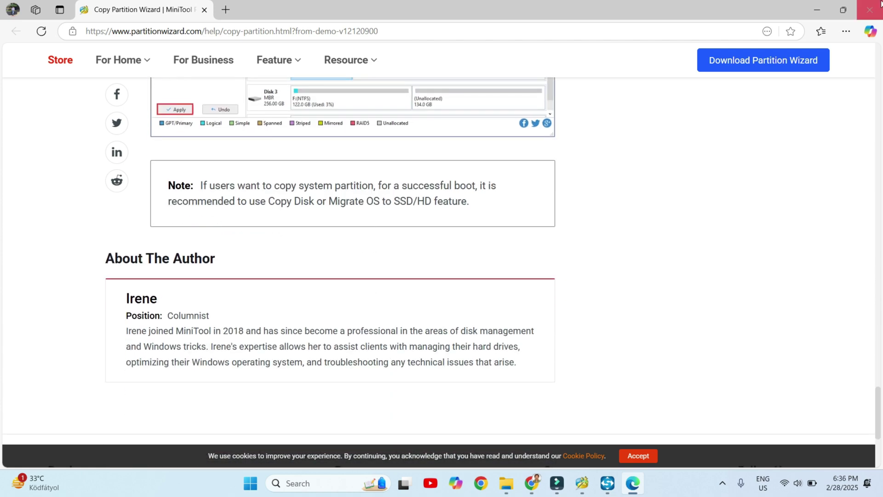
Close Edge, launch Partition Recovery Wizard, read its help page to Step 3 scanning range, then close Edge.
left_click(870, 9)
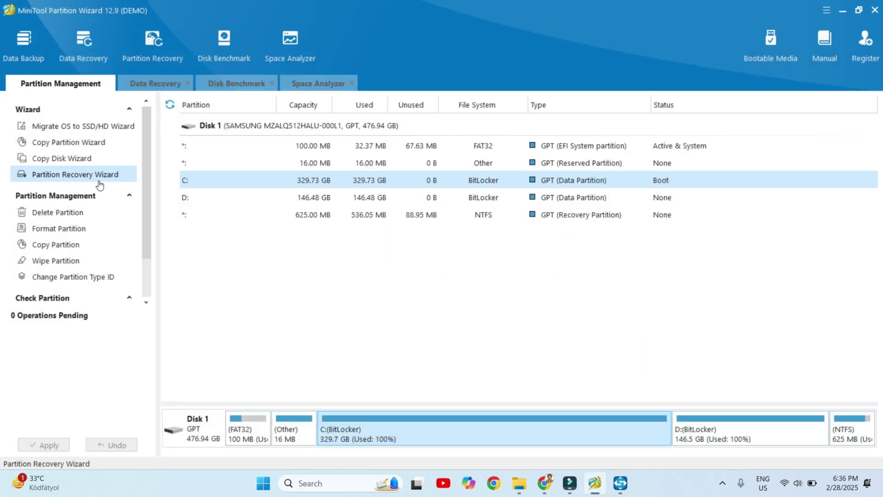
left_click(67, 180)
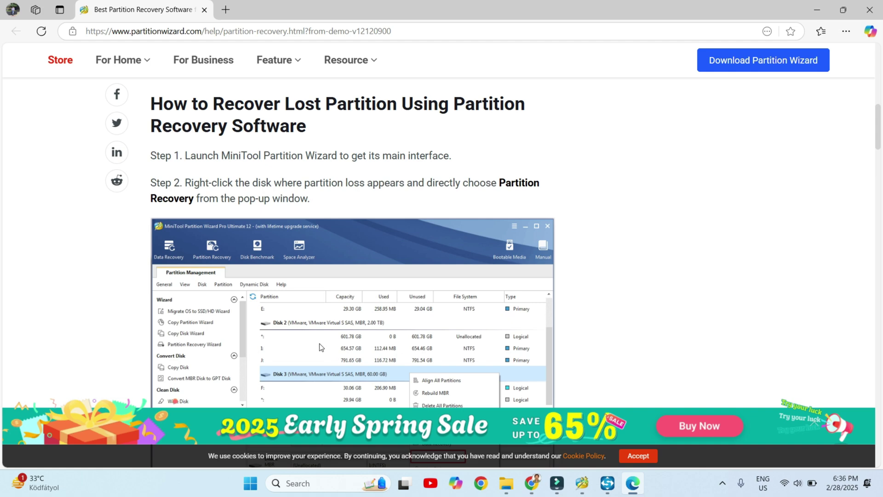
scroll(330, 339, "down", 3)
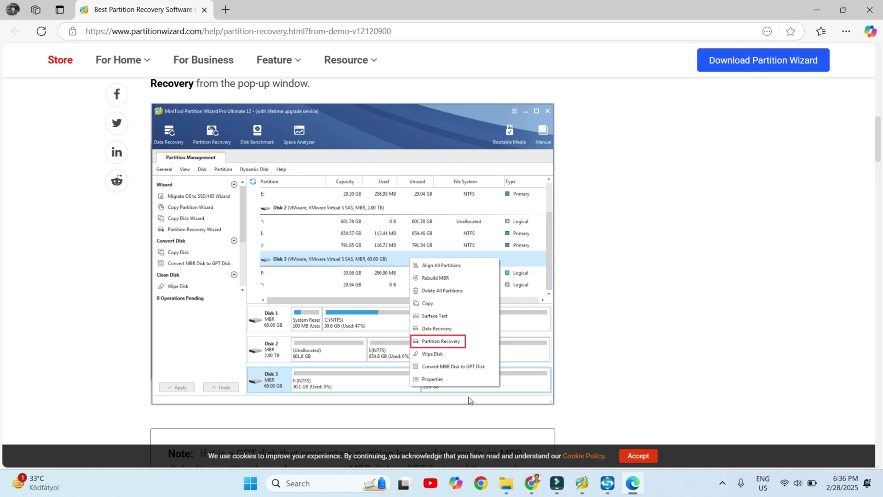
scroll(503, 410, "down", 1)
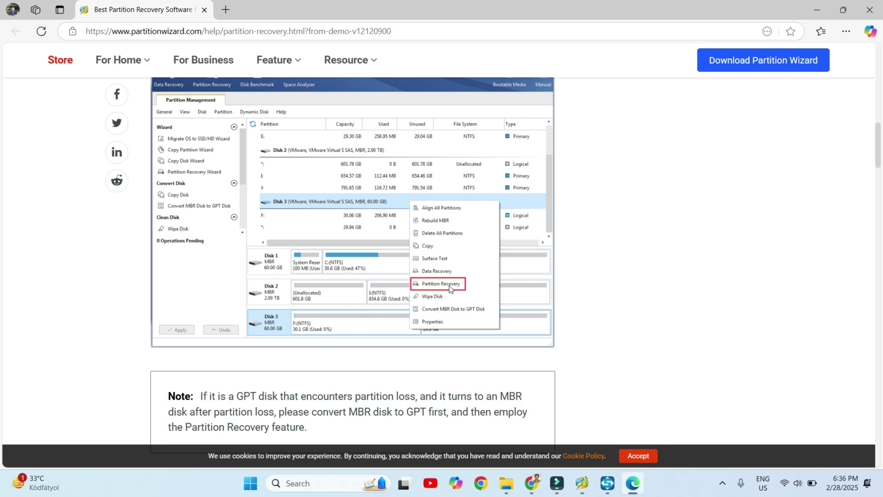
scroll(448, 288, "down", 5)
scroll(434, 316, "down", 4)
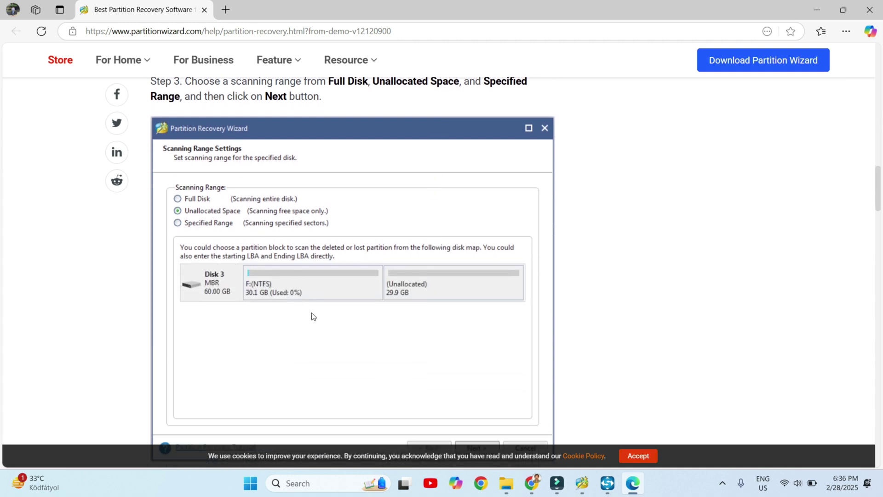
left_click(869, 10)
Select Disk 1, advance to the scanning method page, then cancel and confirm exiting the Partition Recovery Wizard.
left_click(359, 216)
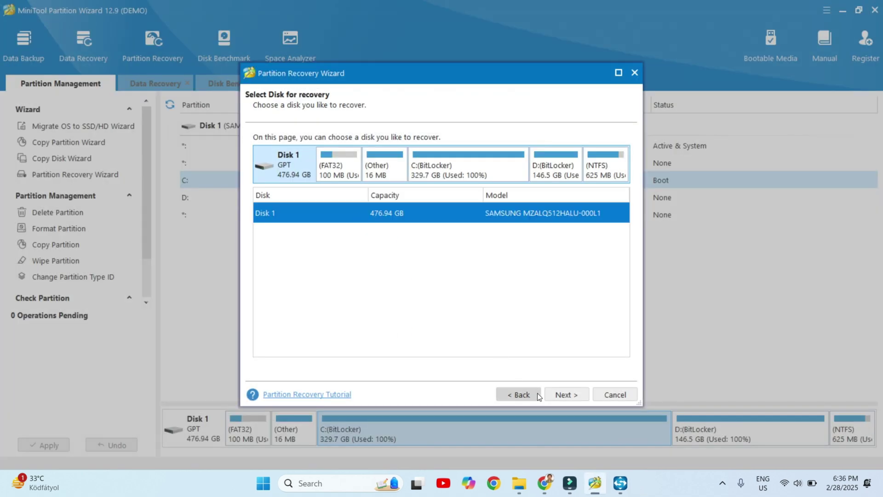
left_click(564, 397)
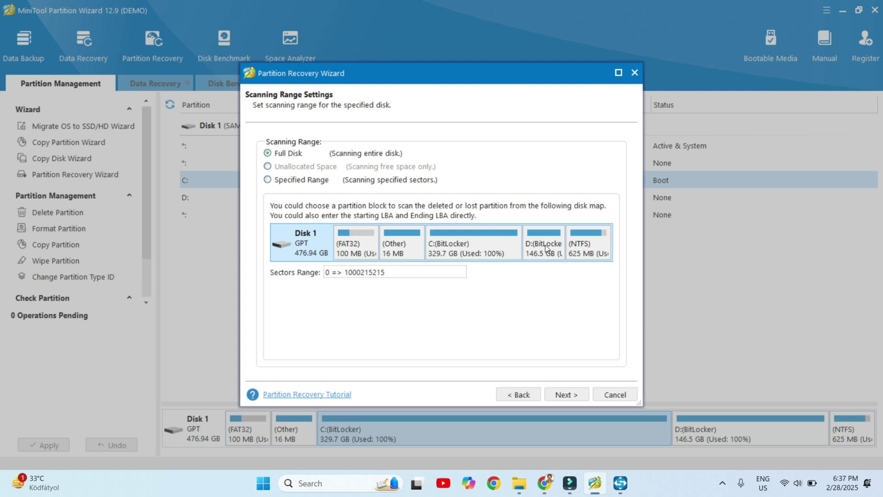
left_click(564, 394)
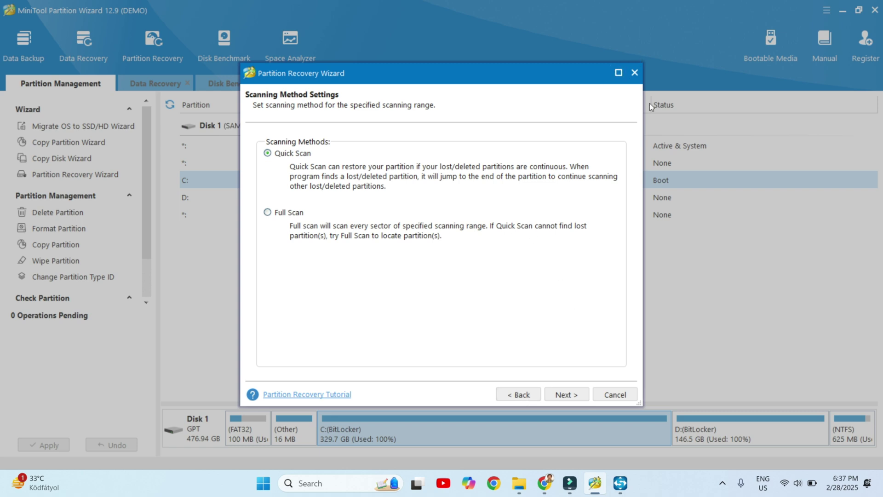
left_click(635, 72)
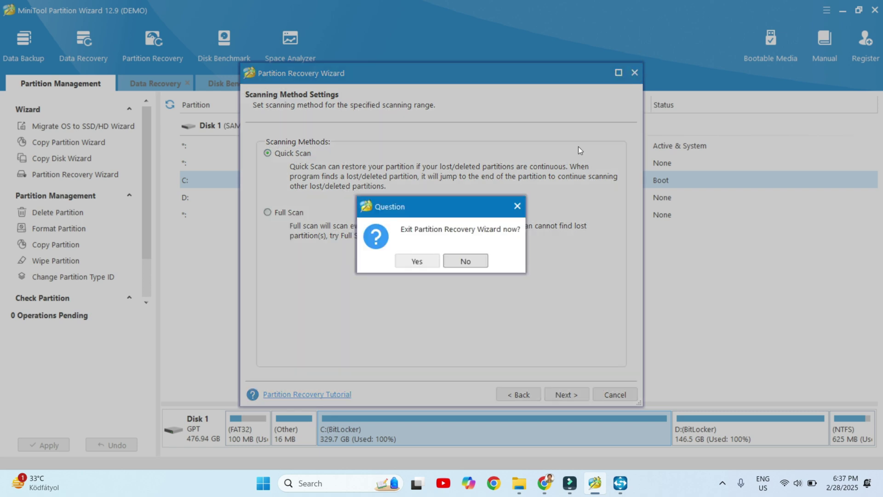
left_click(424, 260)
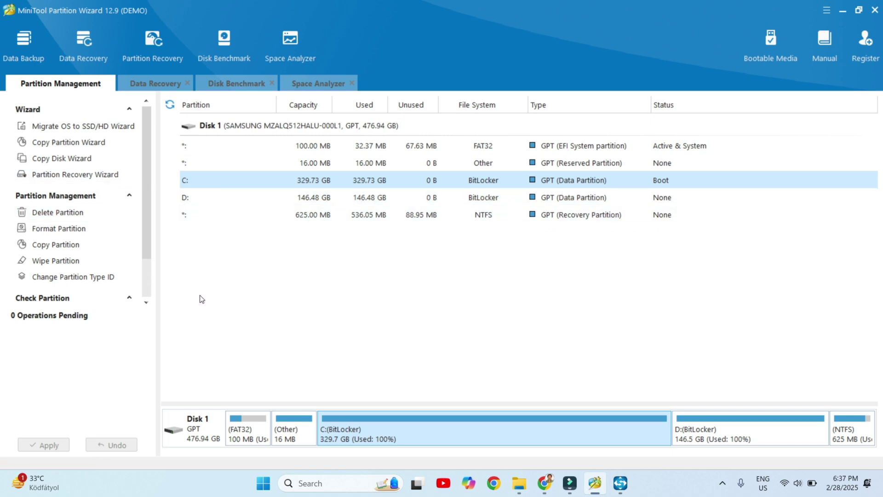
left_click(61, 196)
left_click(60, 197)
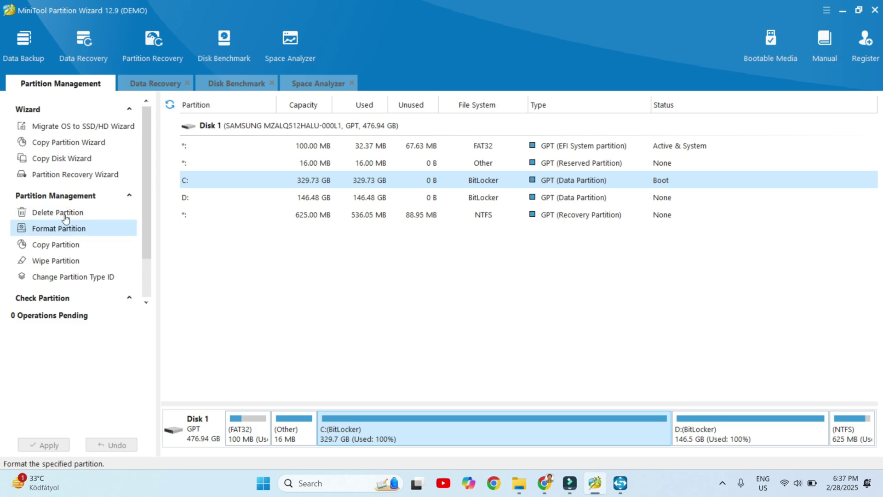
left_click(65, 213)
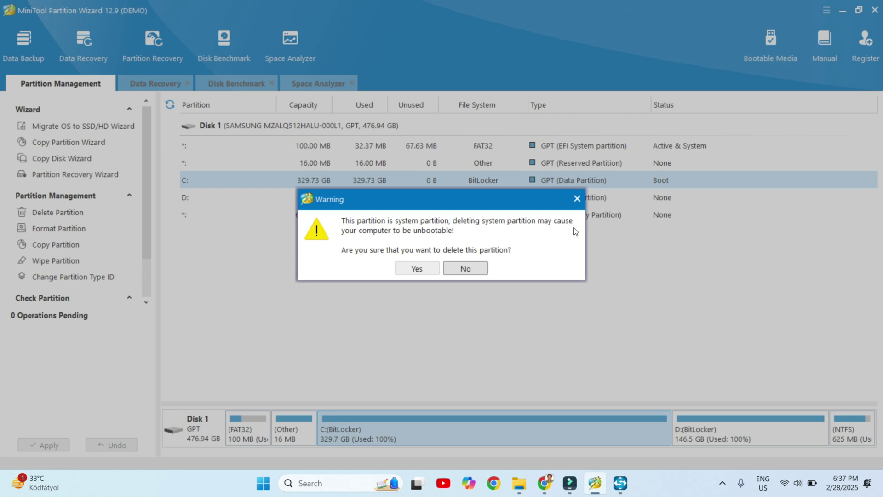
left_click(581, 202)
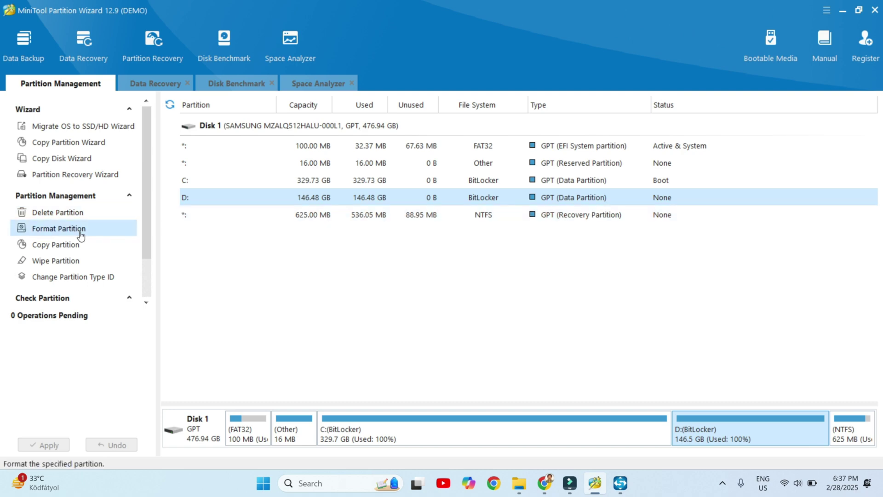
left_click(59, 229)
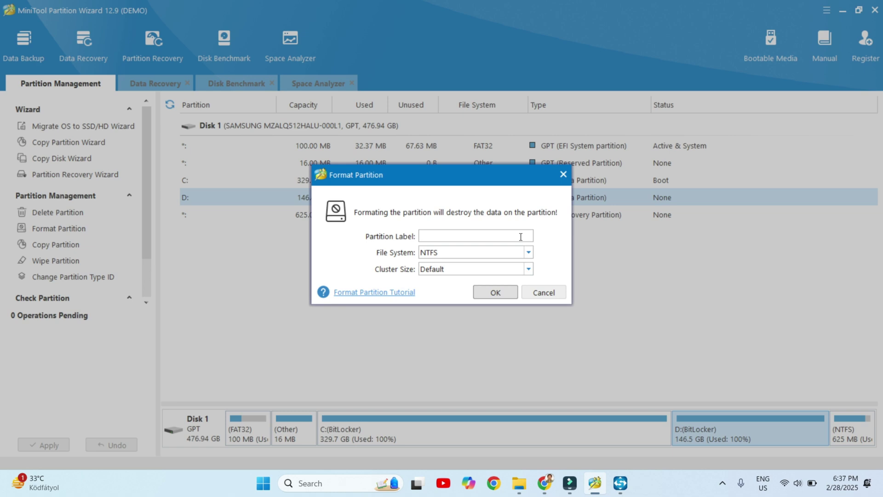
left_click(553, 294)
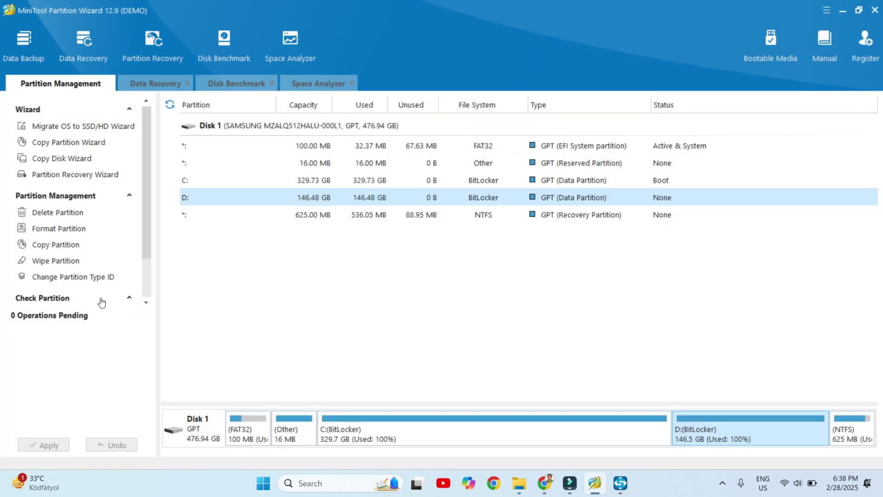
Launch Copy Partition for D:, click the D: and C: destination rows alternately, then open the online tutorial.
left_click(41, 246)
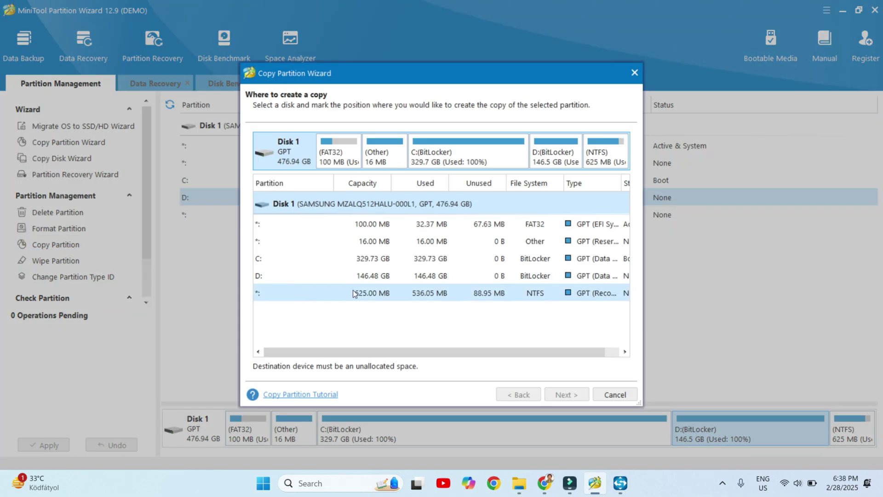
left_click(341, 275)
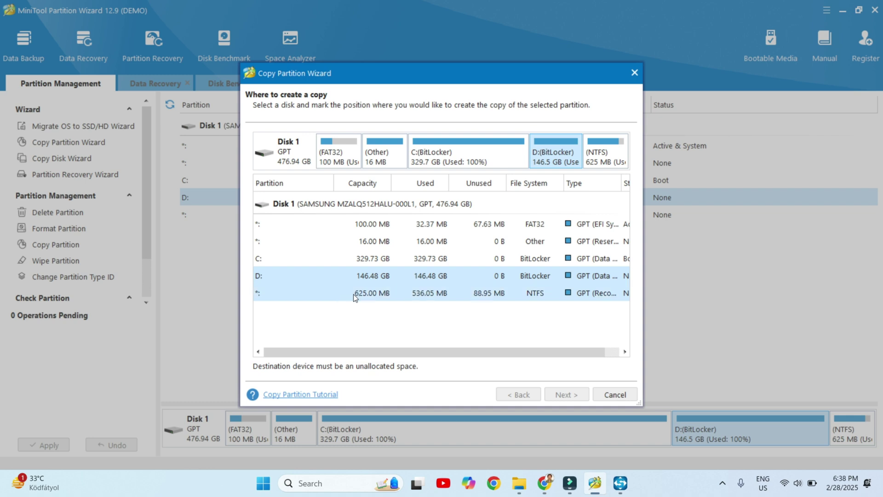
left_click(383, 261)
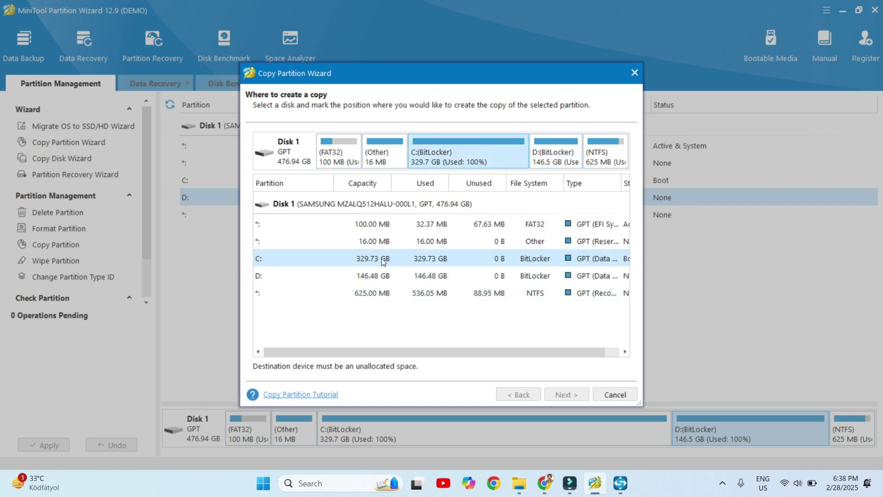
left_click(350, 276)
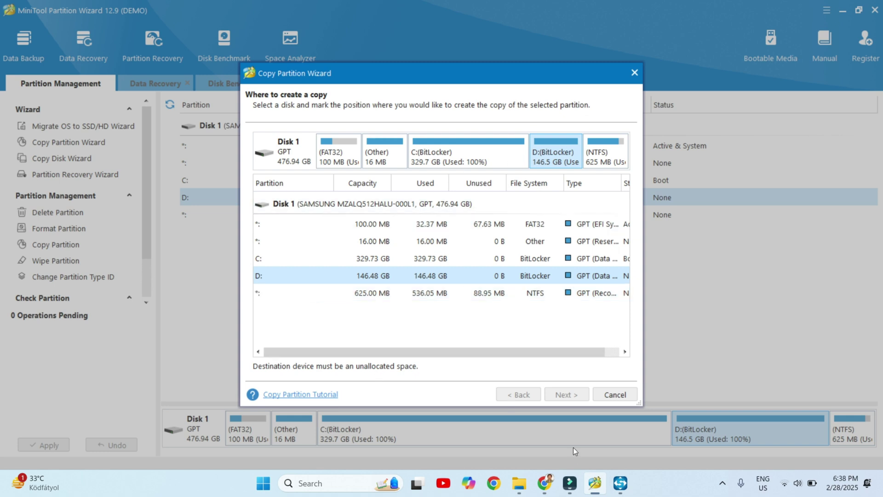
left_click(476, 159)
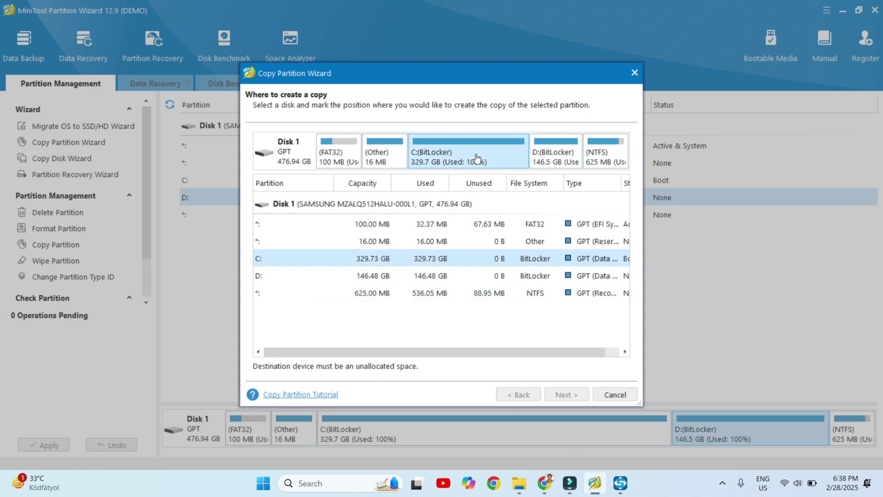
left_click(299, 394)
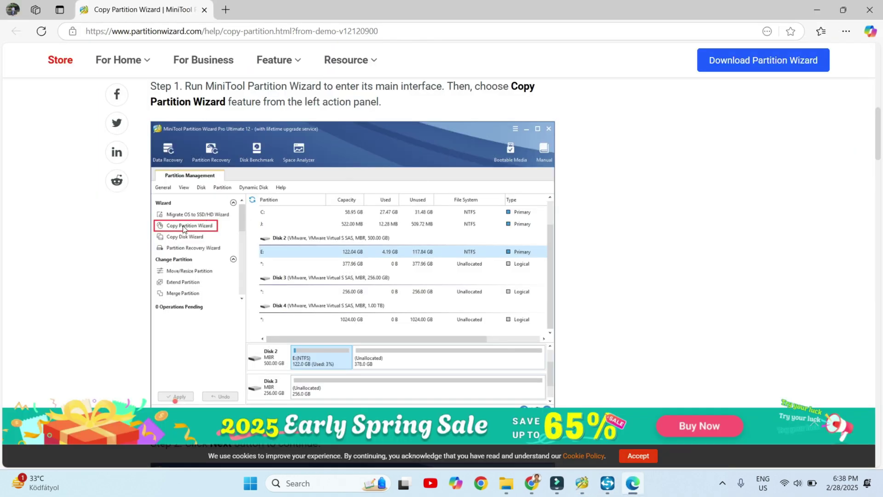
Scroll the partitionwizard.com copy-partition help page past Steps 2–4.
scroll(385, 290, "down", 2)
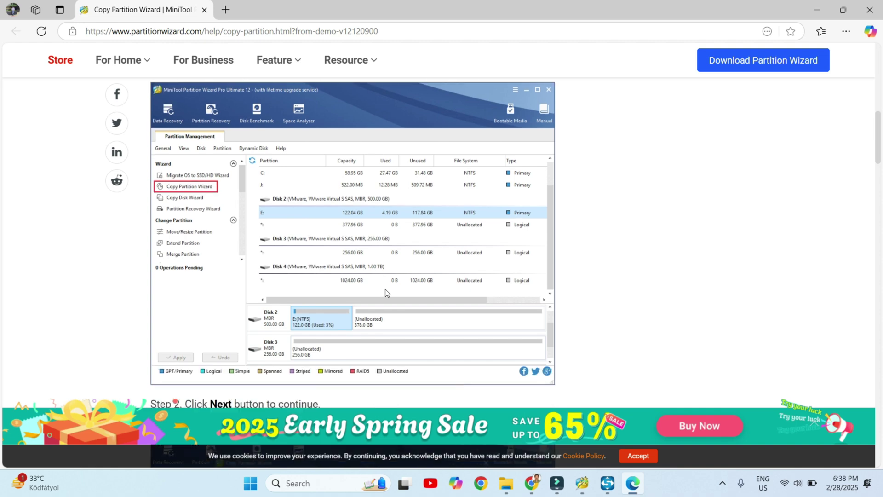
scroll(329, 249, "down", 5)
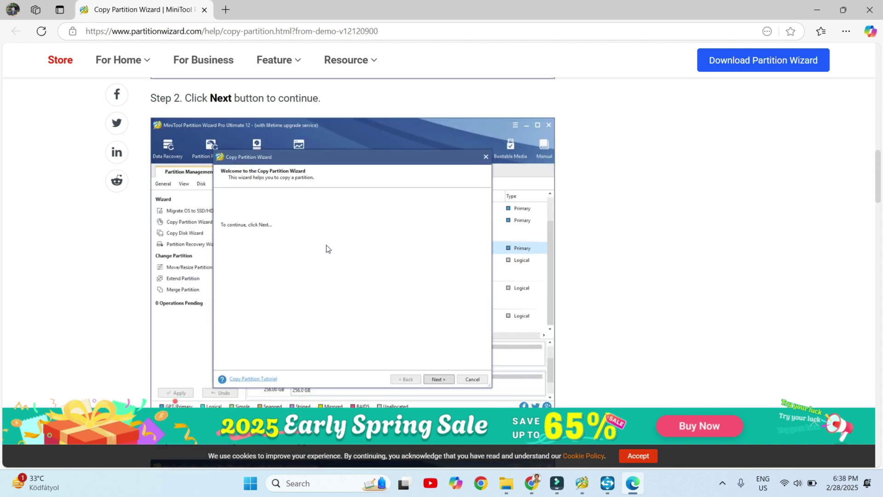
scroll(328, 249, "down", 6)
scroll(328, 249, "down", 5)
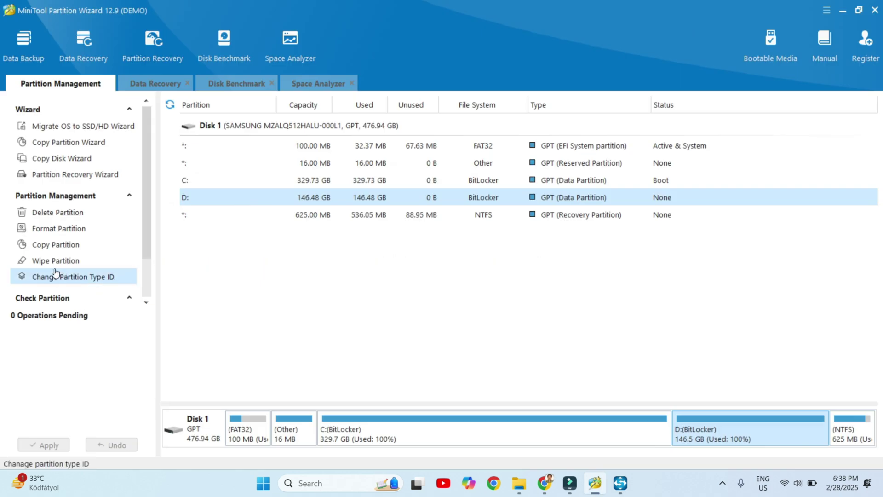
Preview the wiping methods for partition D: and close the dialog without wiping.
left_click(49, 262)
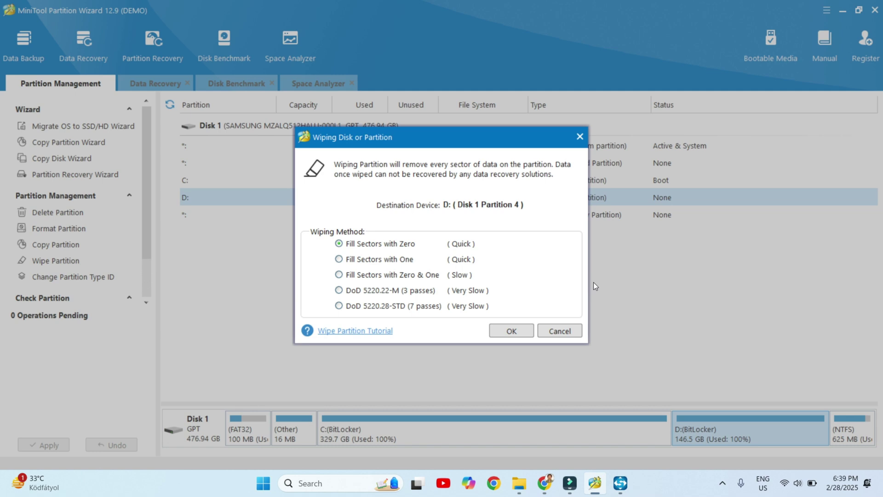
left_click(580, 137)
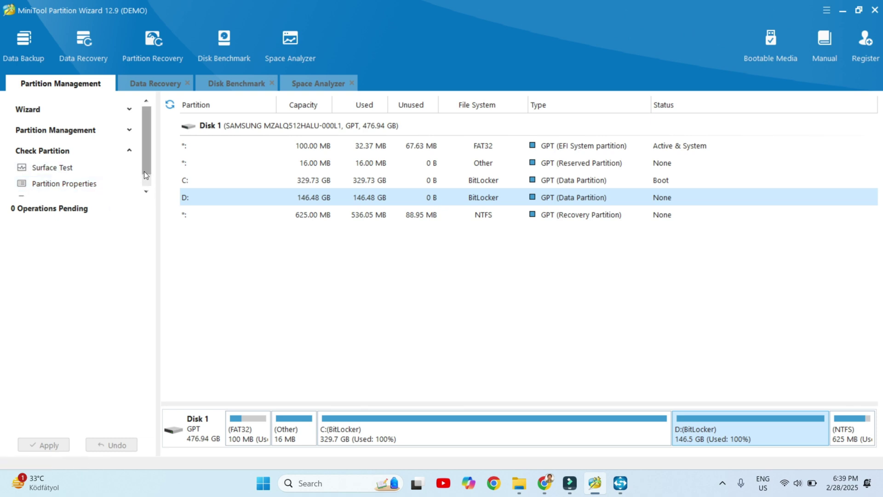
Start a surface test scanning partition D: for bad sectors.
scroll(144, 171, "down", 1)
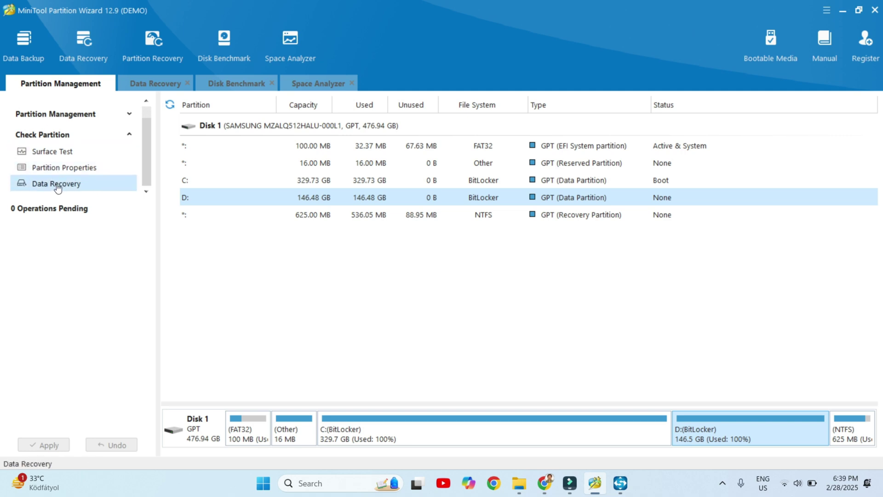
left_click(59, 154)
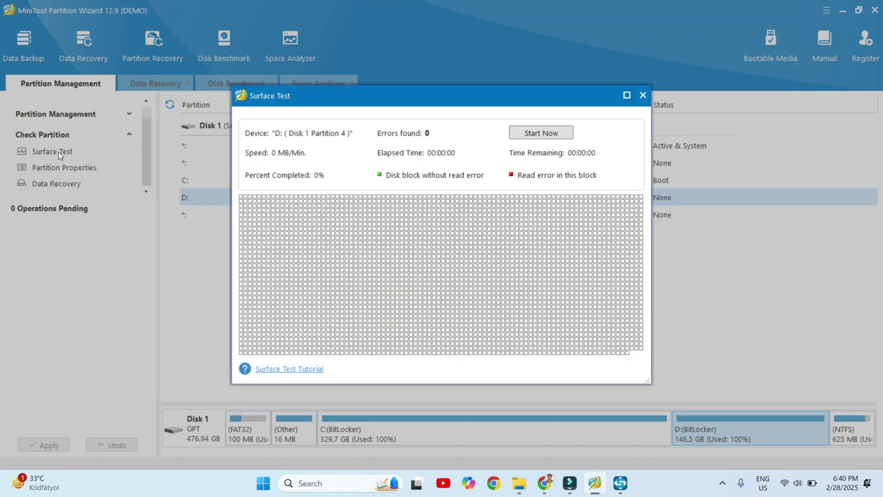
left_click(545, 133)
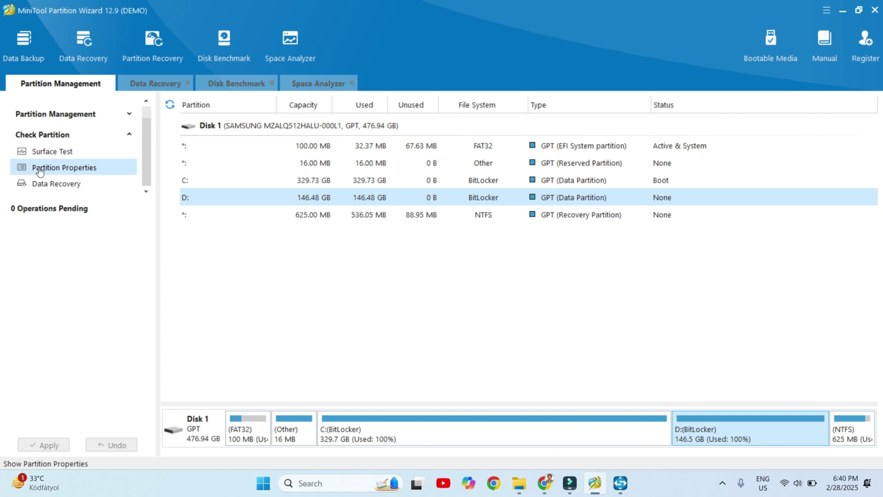
Review D:'s partition properties, compare with This PC, then close both windows.
left_click(39, 166)
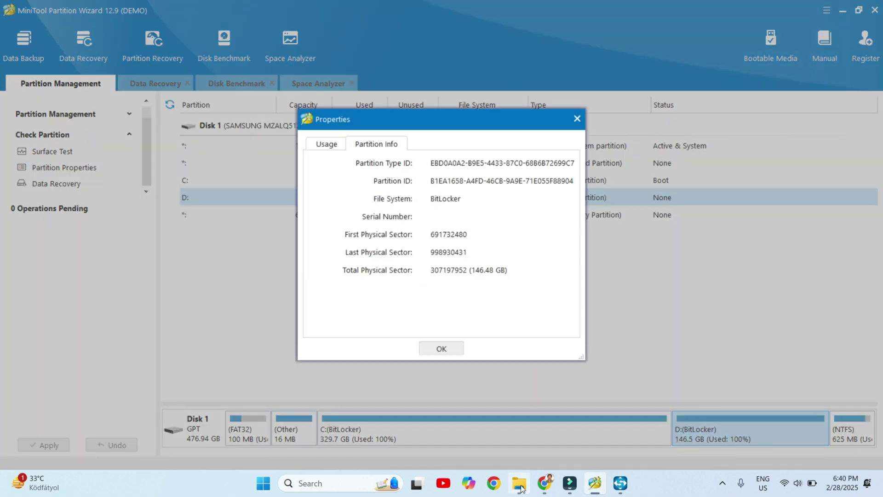
left_click(520, 484)
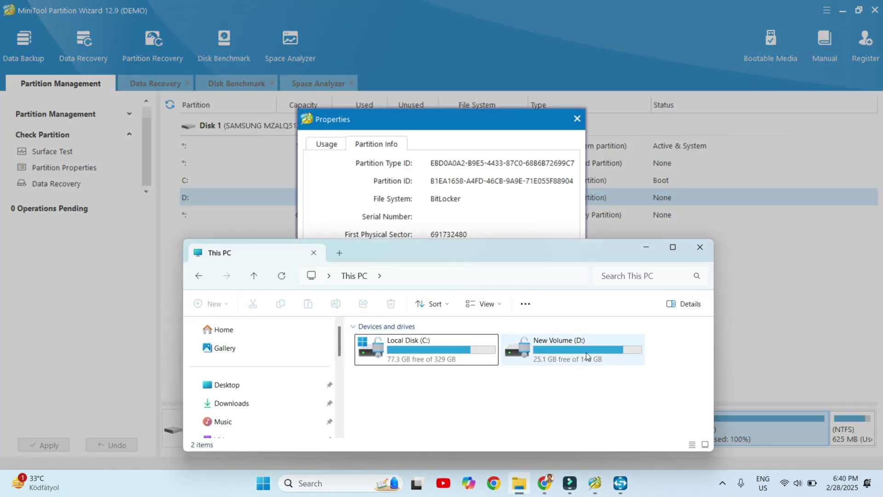
left_click(700, 247)
left_click(576, 120)
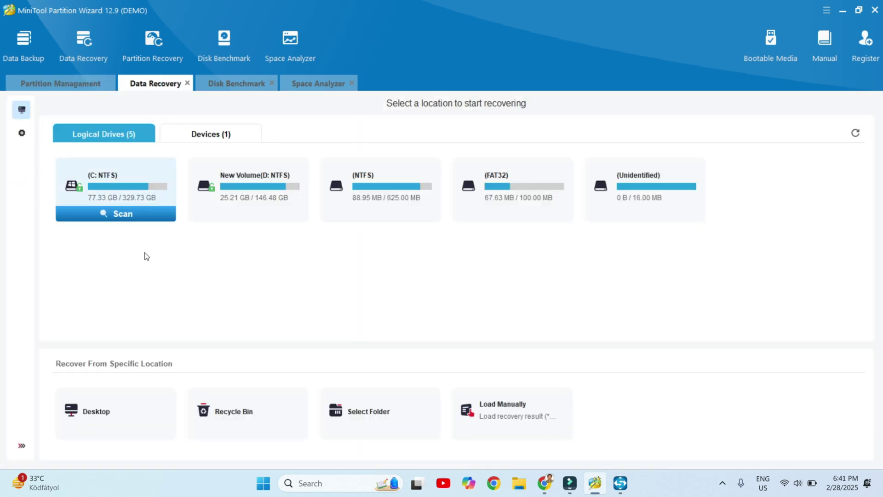
Look over the five logical drives on Data Recovery, then show the Disk Benchmark page.
mouse_move(566, 225)
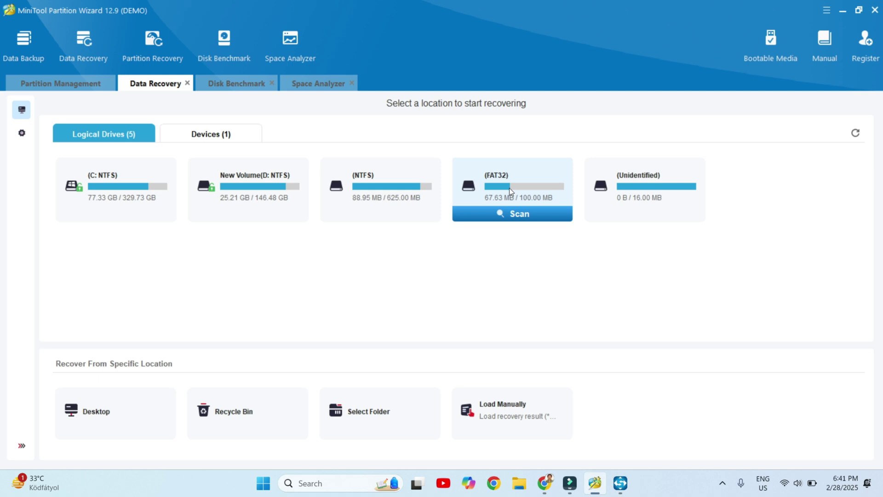
mouse_move(280, 202)
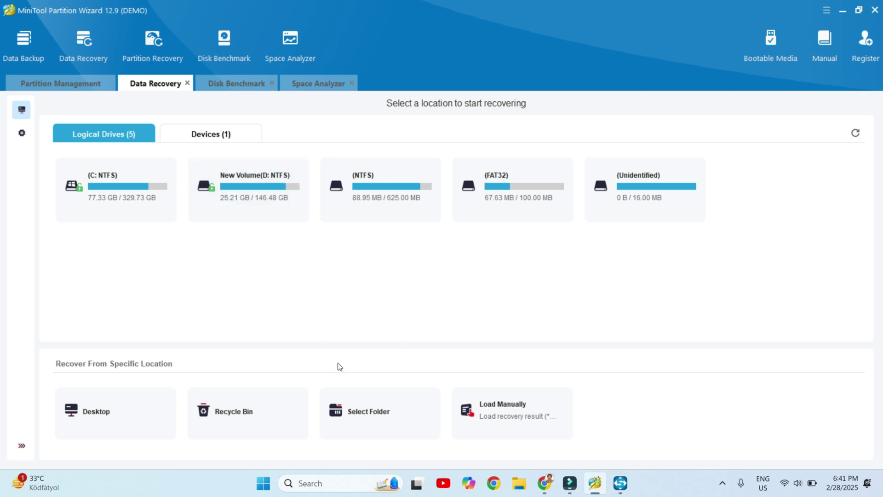
left_click(92, 83)
left_click(155, 82)
left_click(234, 85)
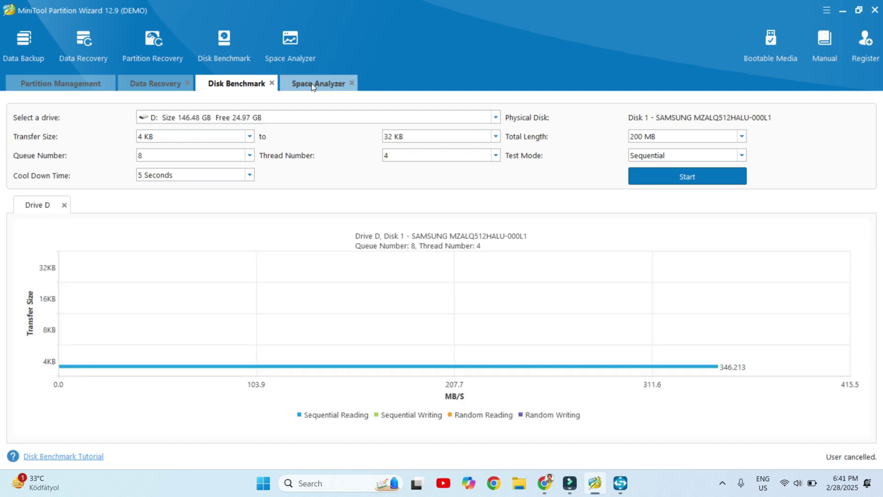
Run Space Analyzer on the [D:] New Volume drive.
left_click(312, 85)
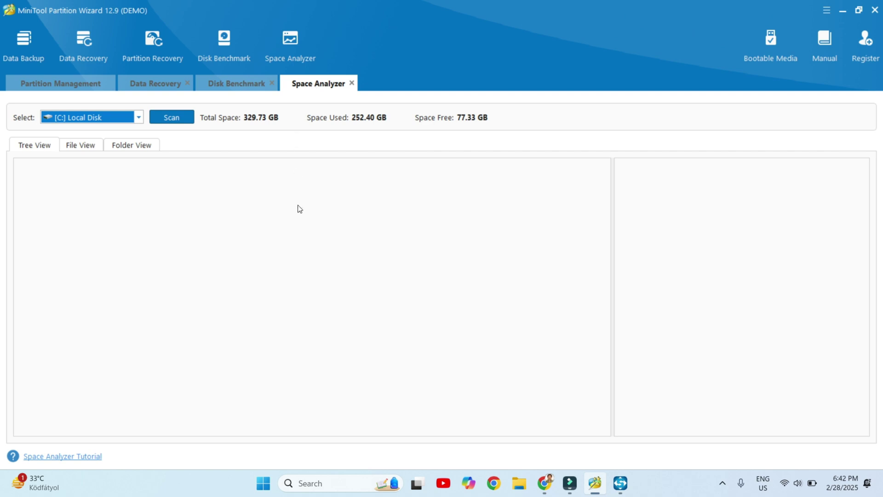
left_click(138, 118)
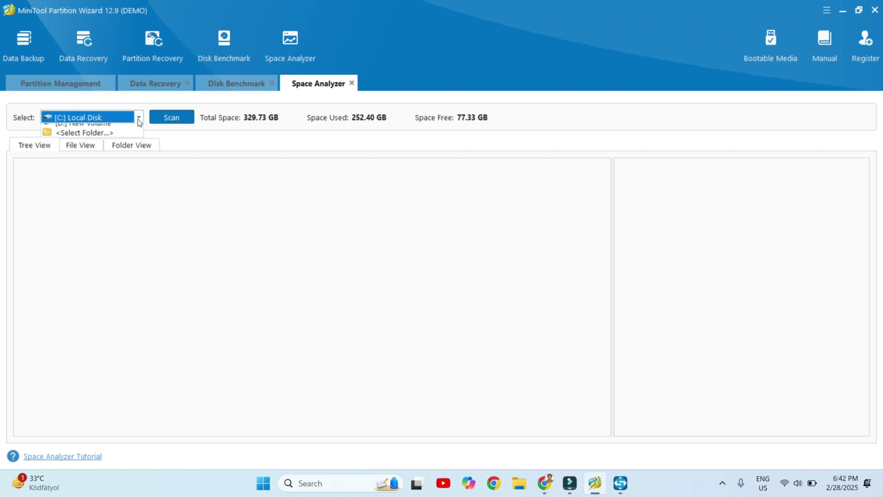
left_click(106, 138)
left_click(171, 119)
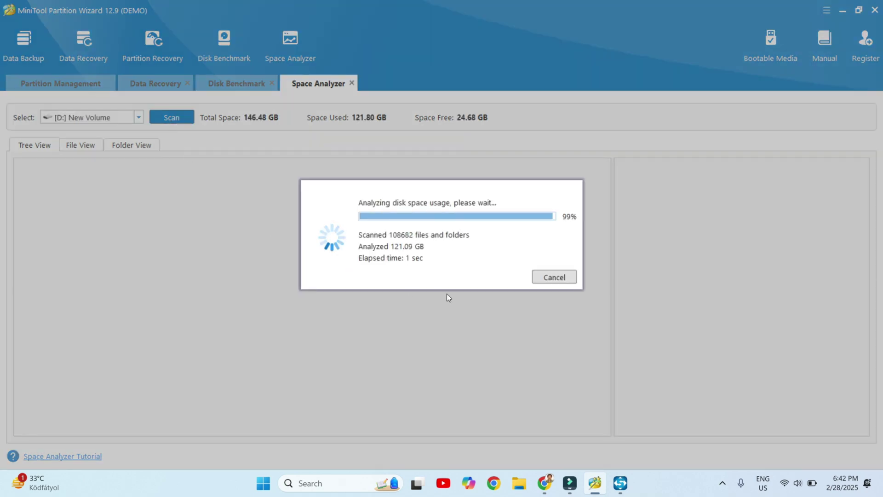